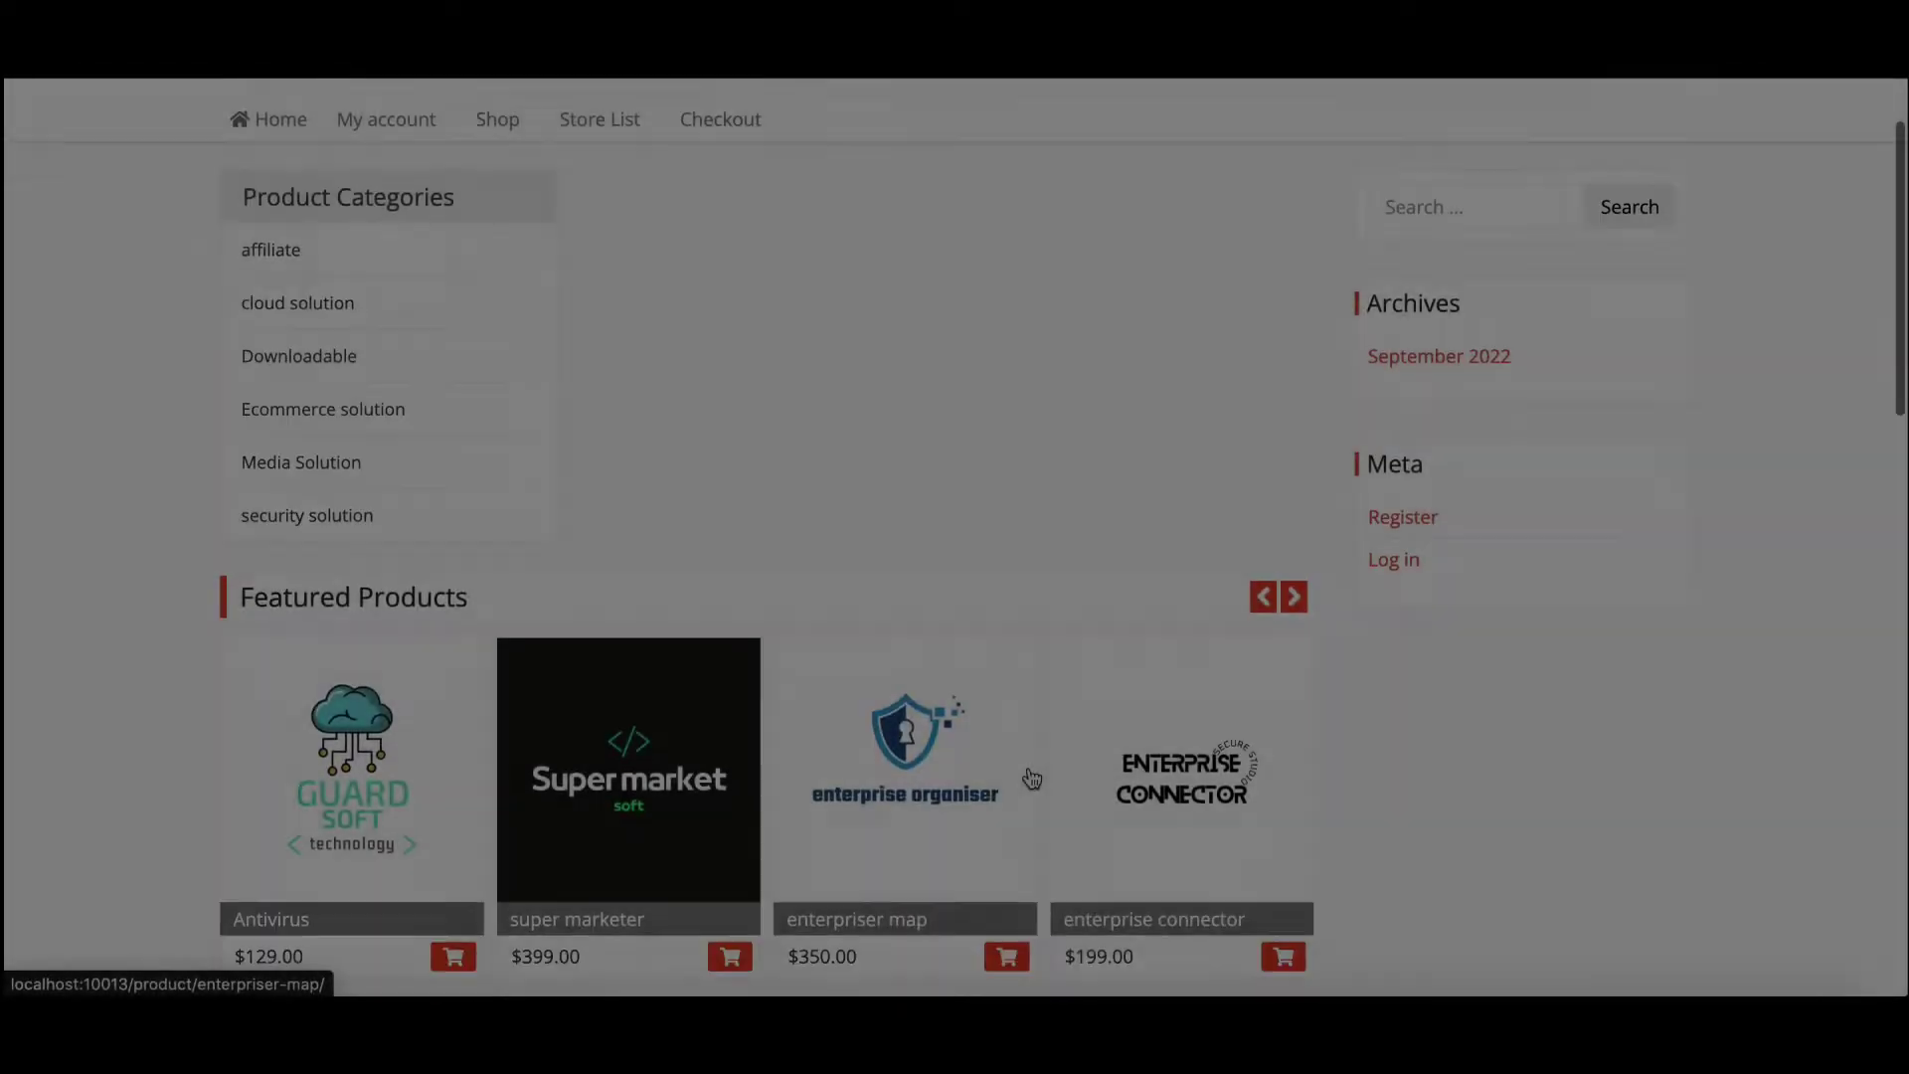
{"action": "scroll", "coordinate": [1028, 775], "scroll_direction": "down", "scroll_amount": 1}
{"action": "scroll", "coordinate": [1027, 777], "scroll_direction": "down", "scroll_amount": 3}
{"action": "scroll", "coordinate": [1027, 777], "scroll_direction": "down", "scroll_amount": 1}
{"action": "scroll", "coordinate": [1028, 776], "scroll_direction": "down", "scroll_amount": 5}
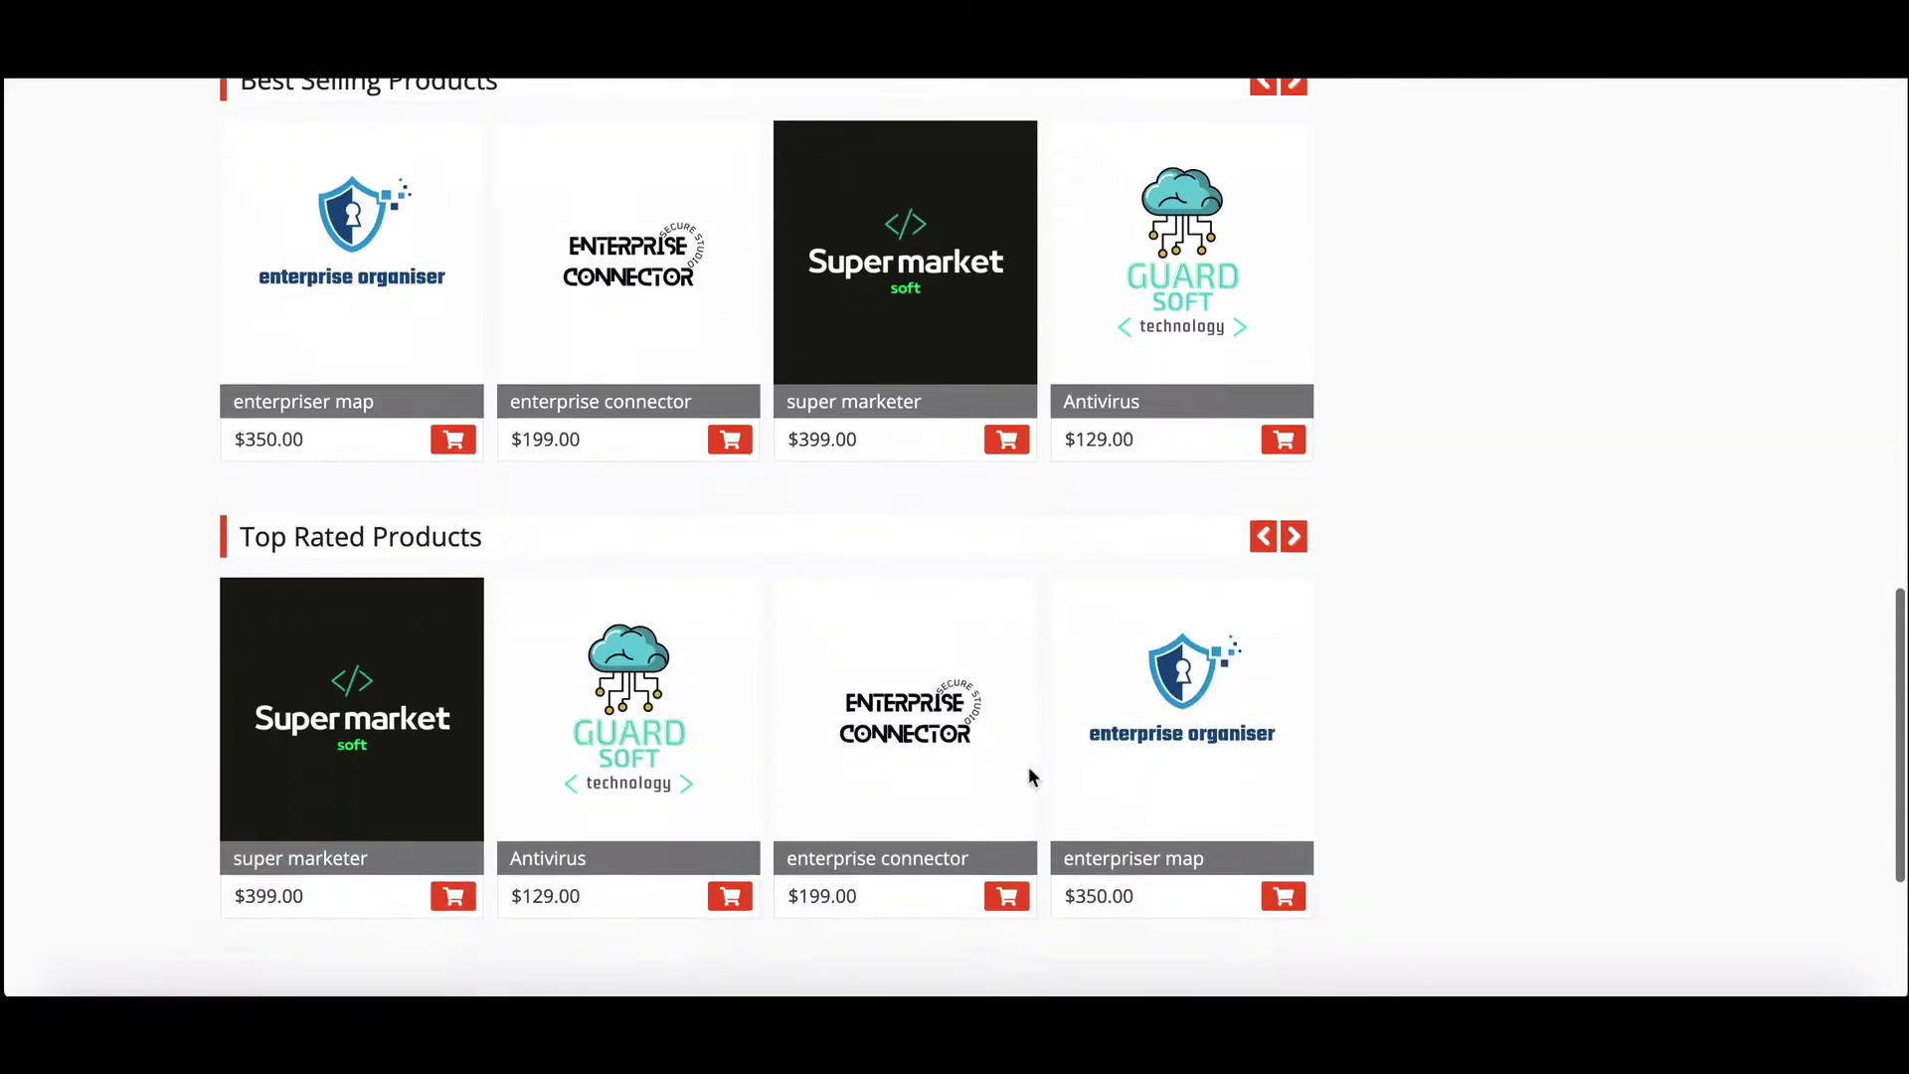
{"action": "scroll", "coordinate": [1028, 776], "scroll_direction": "down", "scroll_amount": 1}
{"action": "scroll", "coordinate": [1029, 776], "scroll_direction": "down", "scroll_amount": 1}
{"action": "scroll", "coordinate": [1028, 776], "scroll_direction": "up", "scroll_amount": 4}
{"action": "scroll", "coordinate": [1028, 776], "scroll_direction": "up", "scroll_amount": 5}
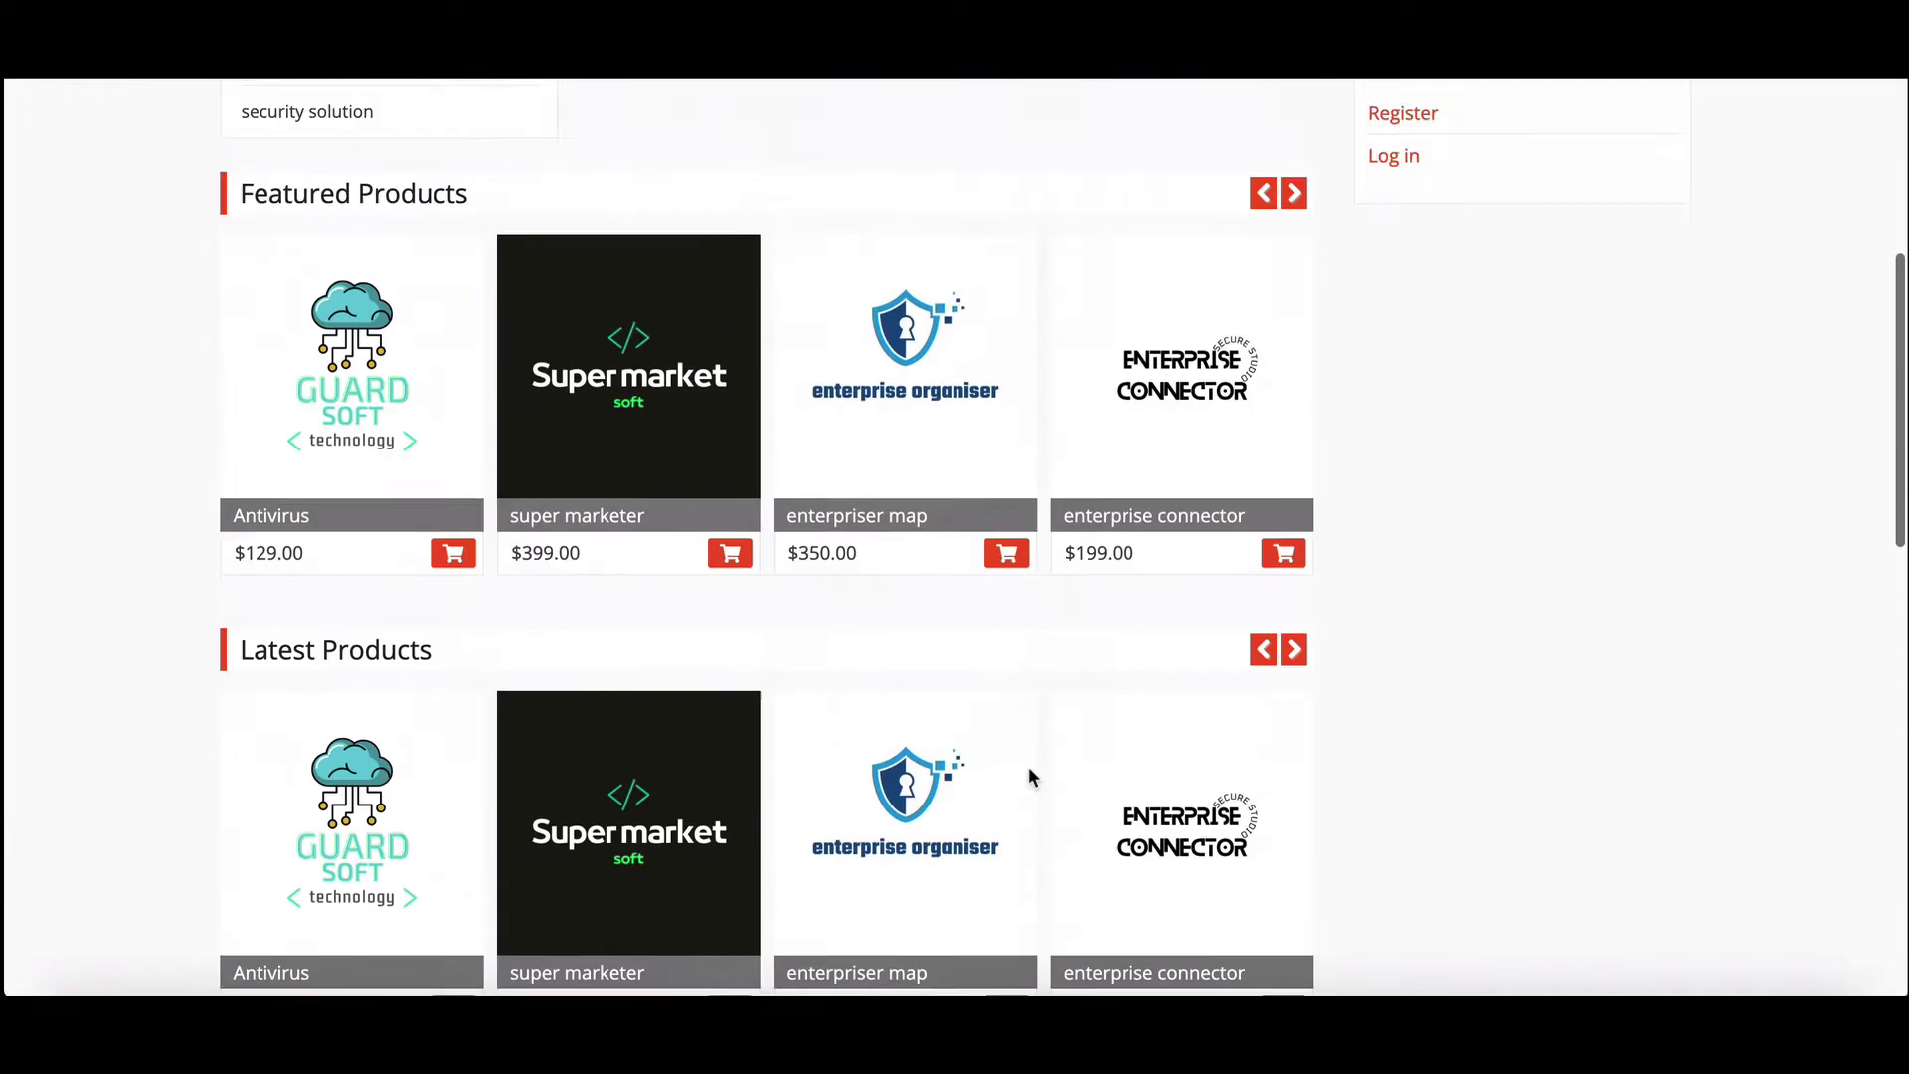
{"action": "scroll", "coordinate": [1508, 478], "scroll_direction": "up", "scroll_amount": 3}
{"action": "scroll", "coordinate": [1253, 490], "scroll_direction": "up", "scroll_amount": 1}
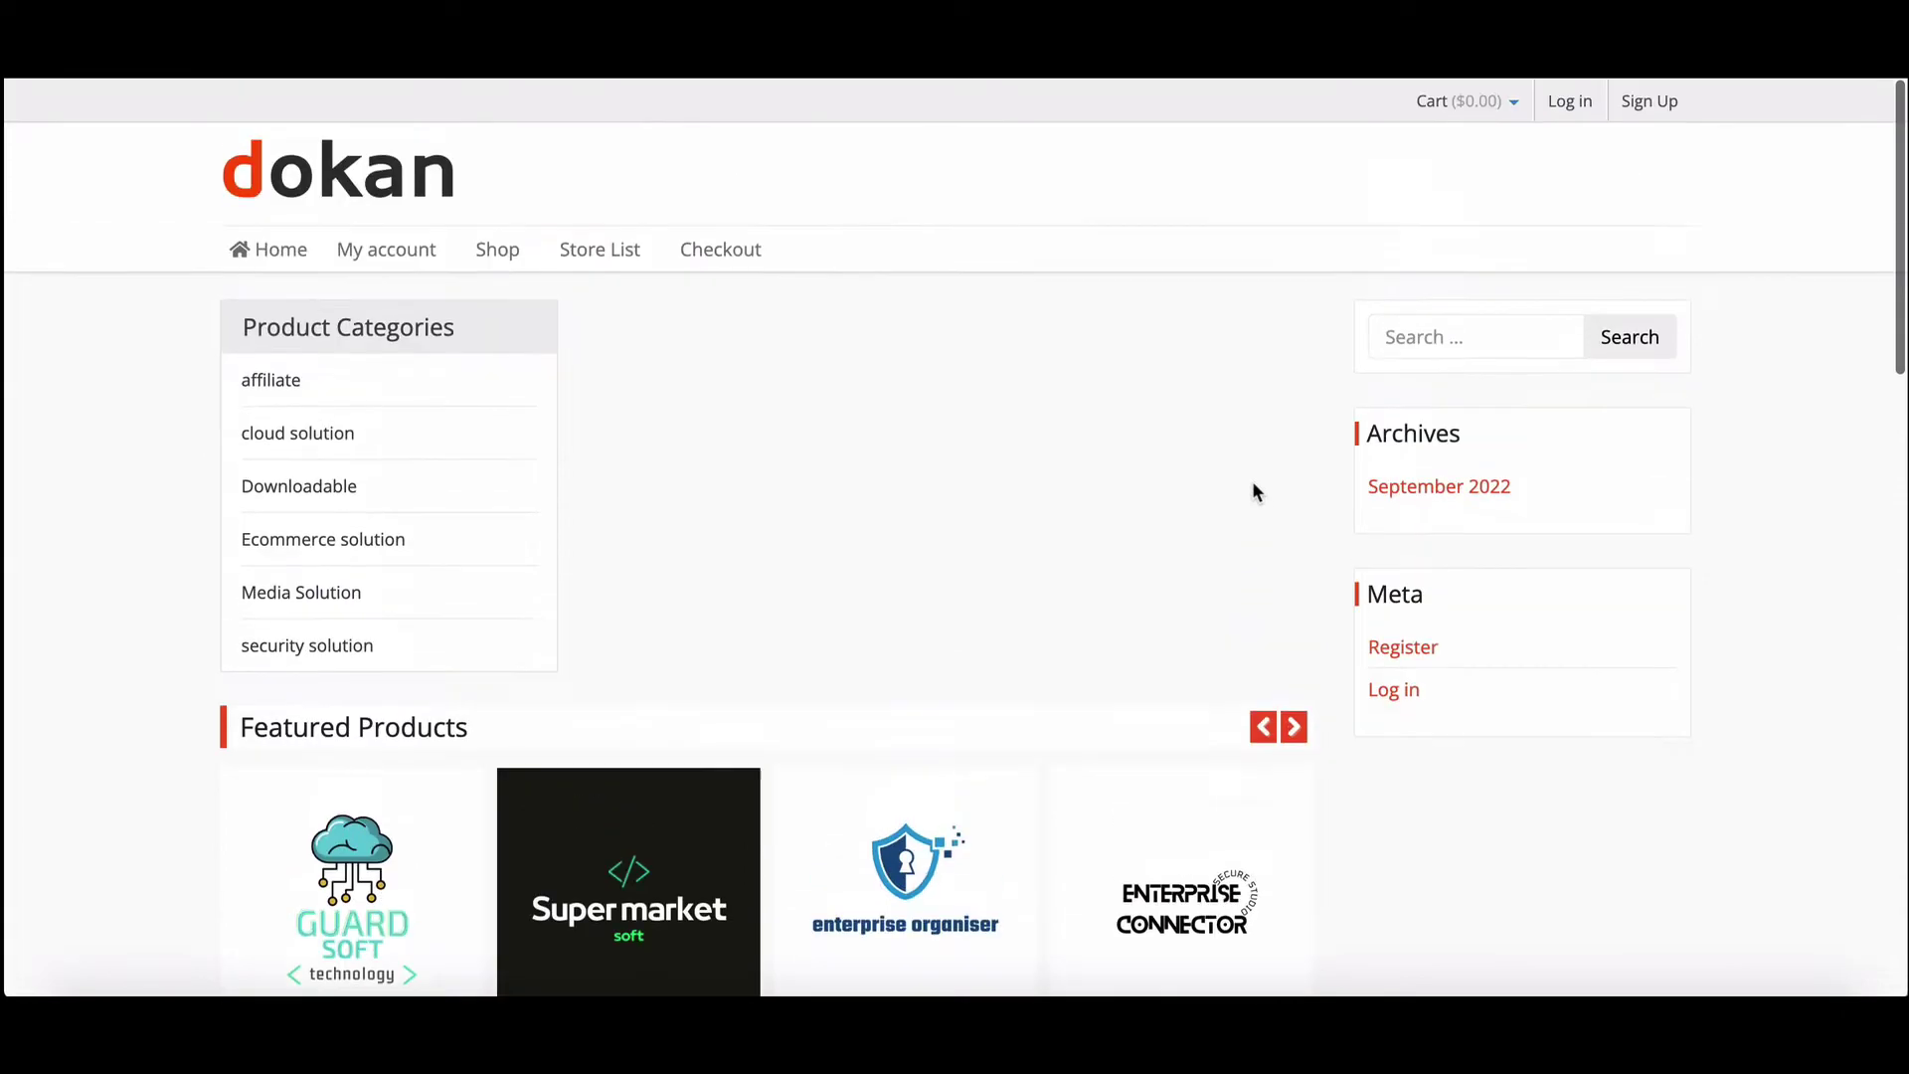
- Log in as the customer and start the Become a Vendor upgrade from My account
{"action": "left_click", "coordinate": [1570, 98]}
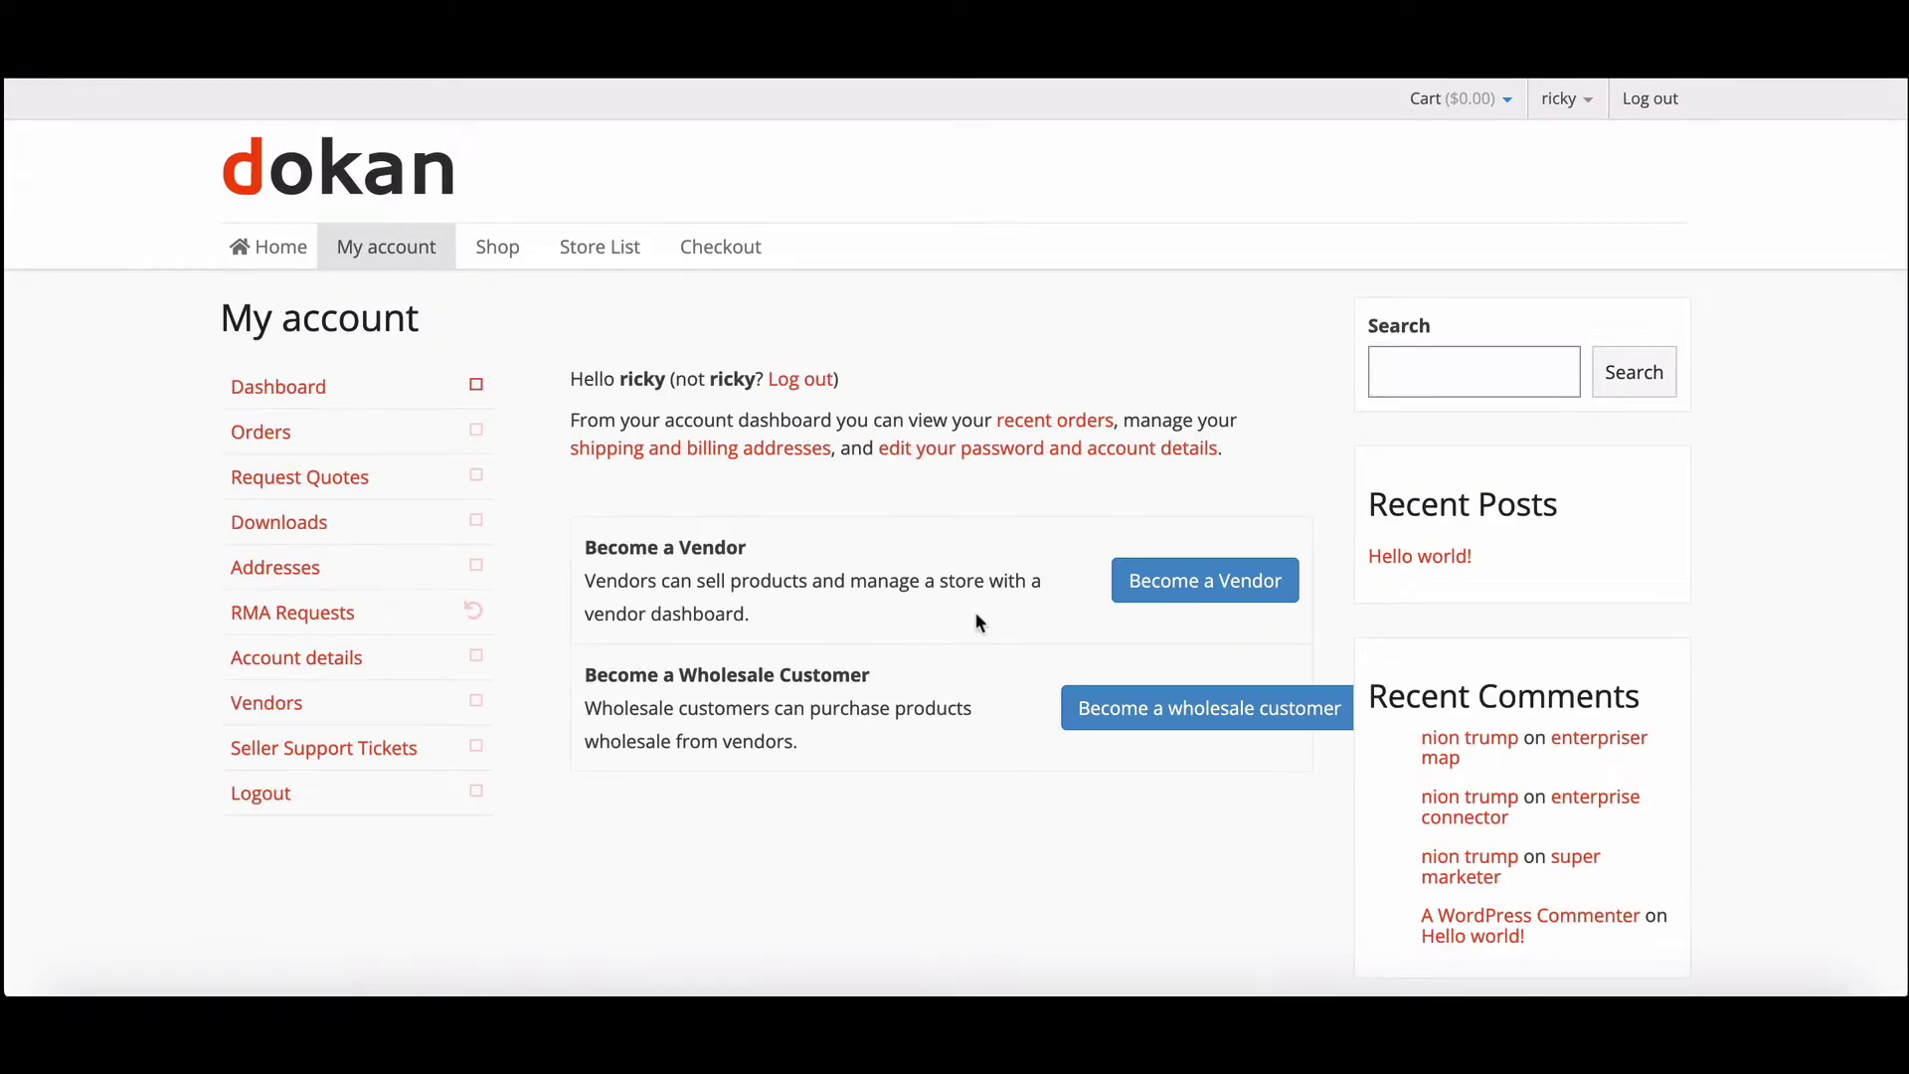
{"action": "left_click", "coordinate": [1184, 586]}
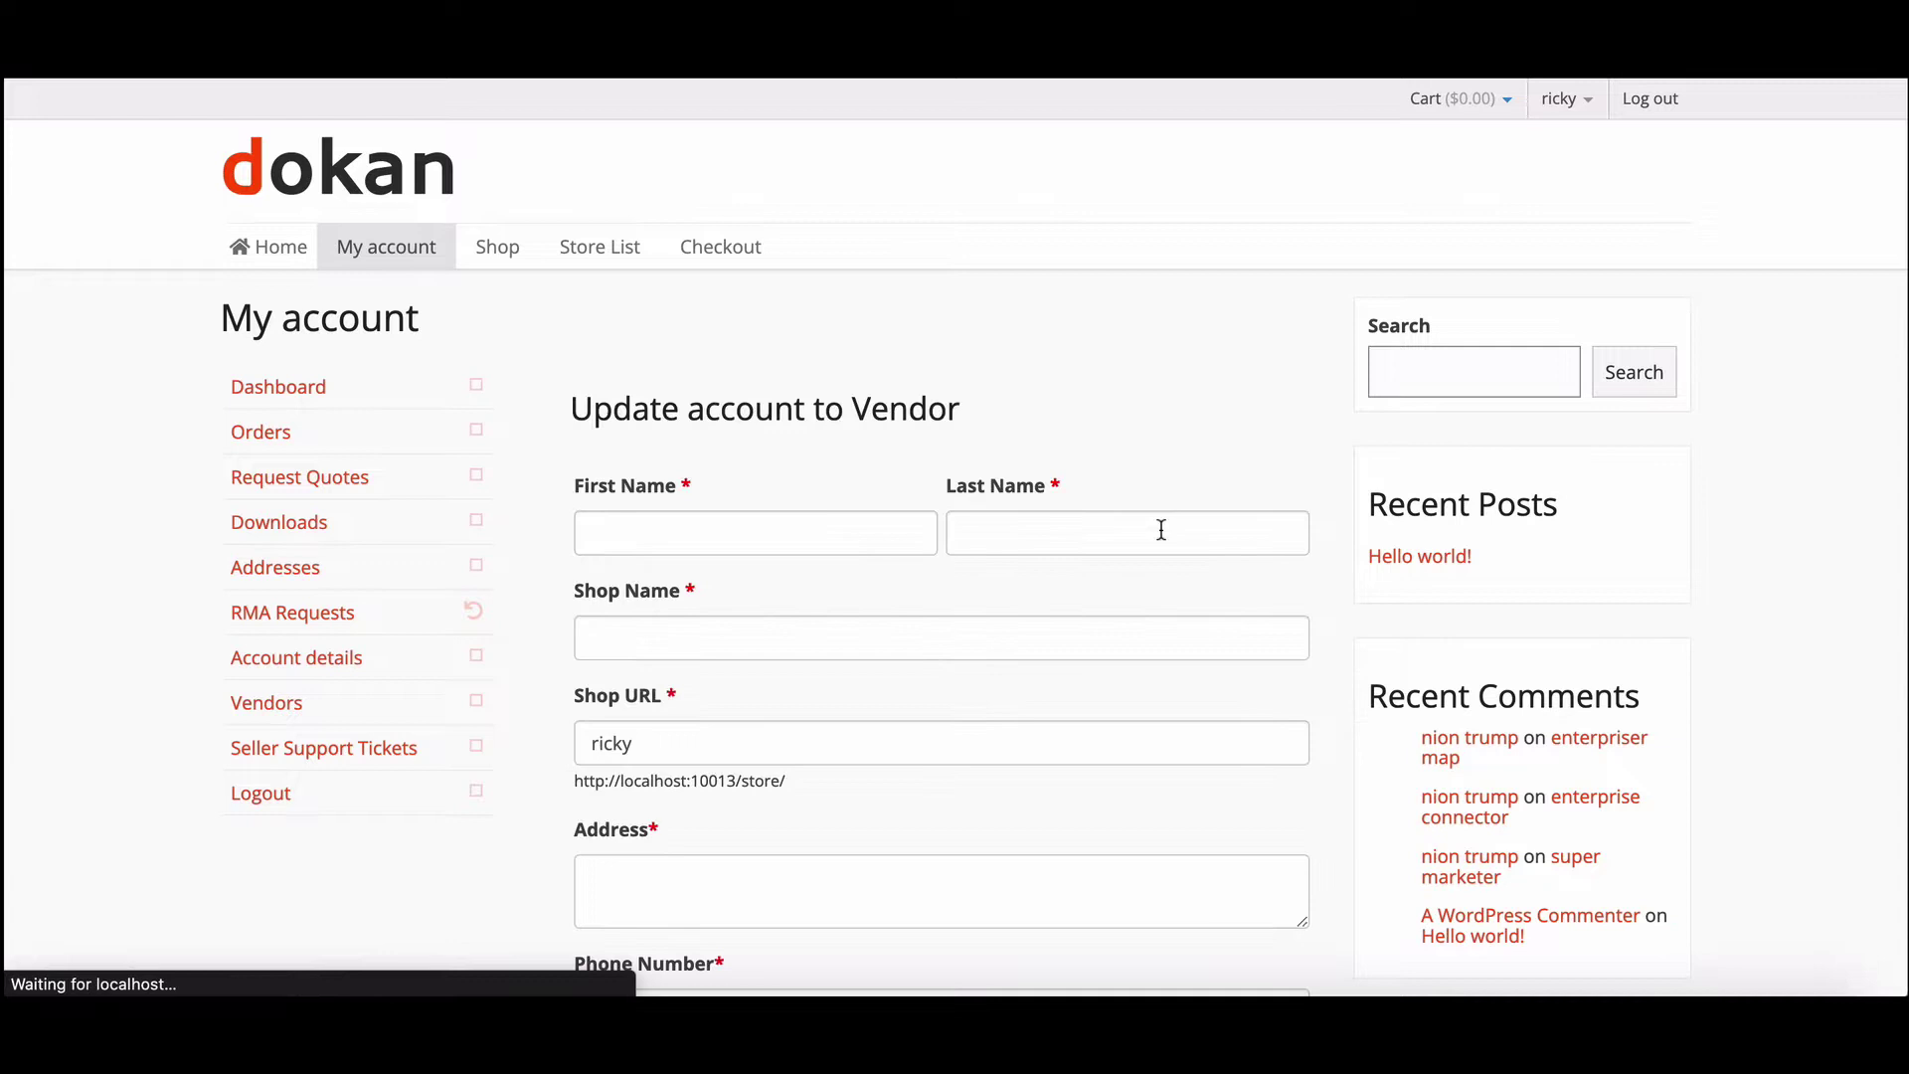
{"action": "scroll", "coordinate": [805, 808], "scroll_direction": "down", "scroll_amount": 2}
{"action": "scroll", "coordinate": [805, 782], "scroll_direction": "down", "scroll_amount": 2}
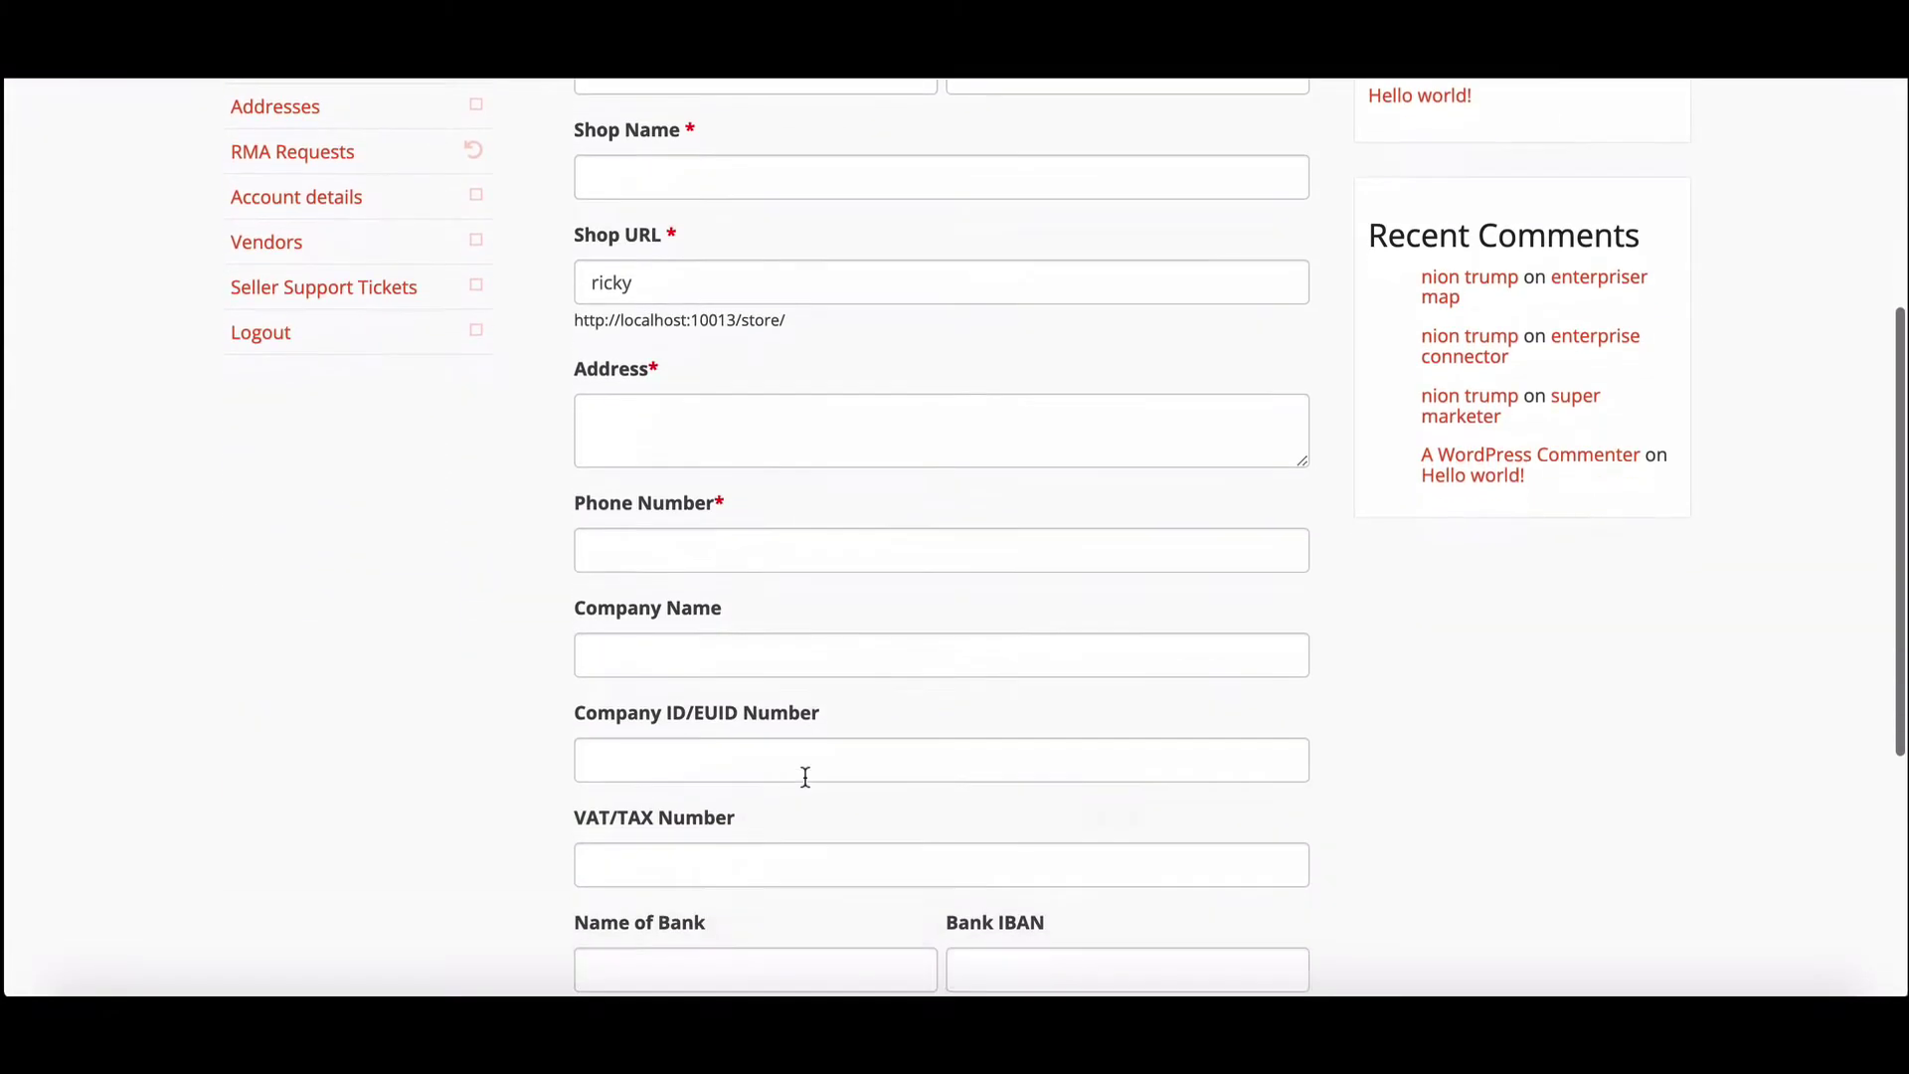
{"action": "scroll", "coordinate": [804, 777], "scroll_direction": "down", "scroll_amount": 3}
{"action": "scroll", "coordinate": [805, 778], "scroll_direction": "up", "scroll_amount": 1}
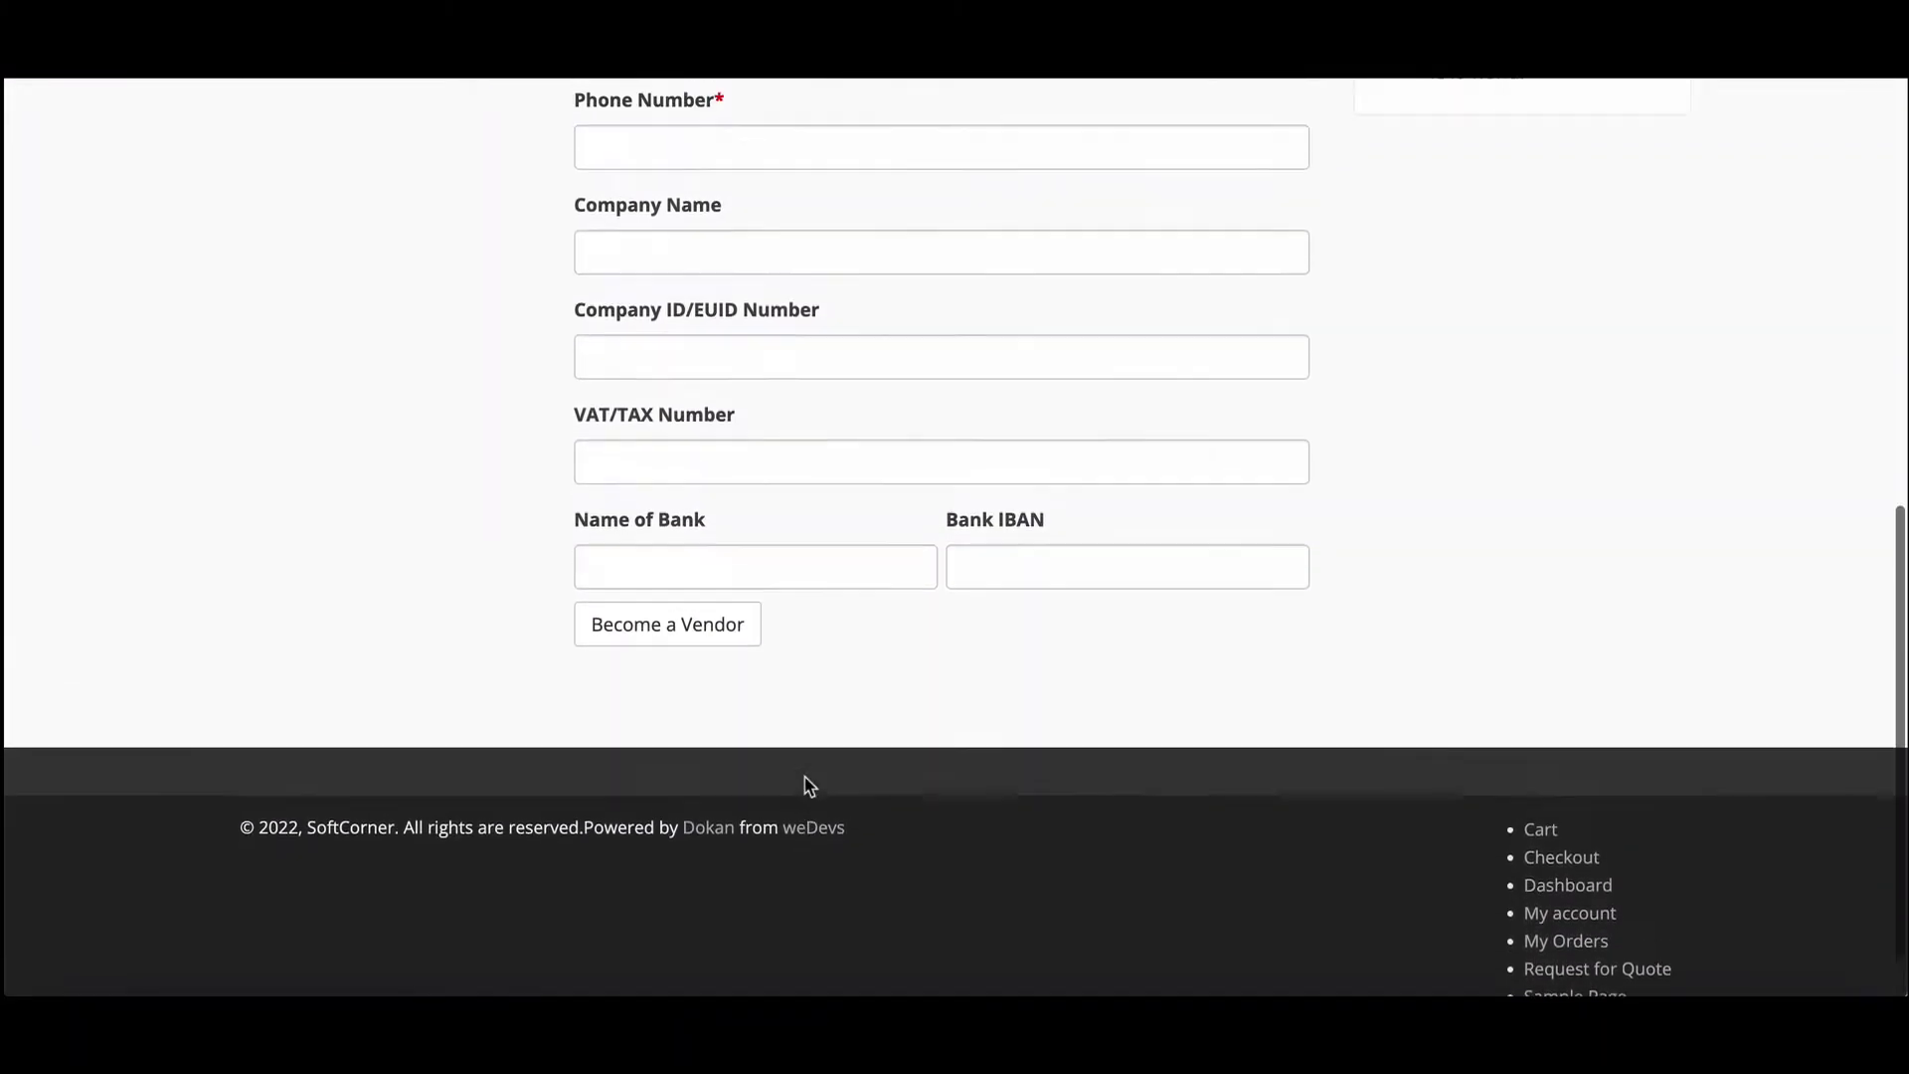
{"action": "scroll", "coordinate": [805, 777], "scroll_direction": "up", "scroll_amount": 1}
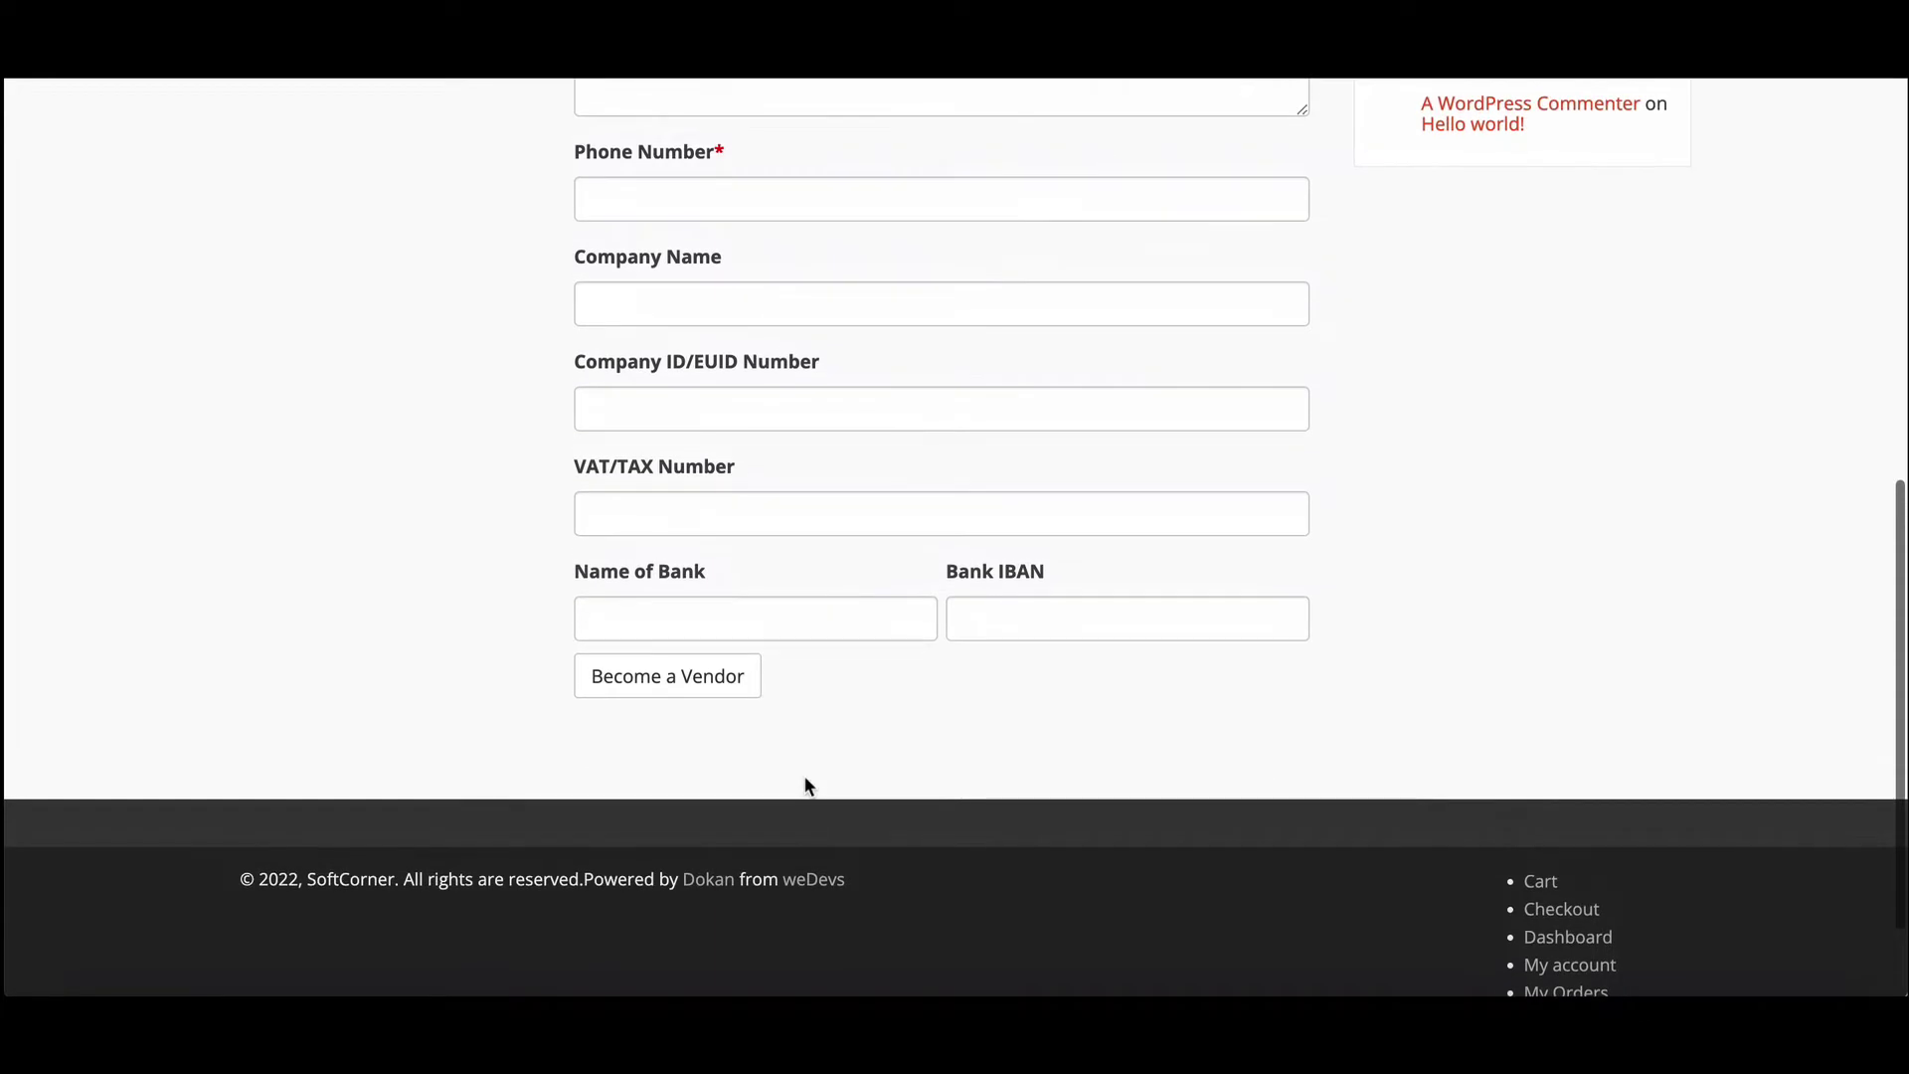
{"action": "scroll", "coordinate": [807, 777], "scroll_direction": "up", "scroll_amount": 2}
{"action": "scroll", "coordinate": [806, 778], "scroll_direction": "up", "scroll_amount": 4}
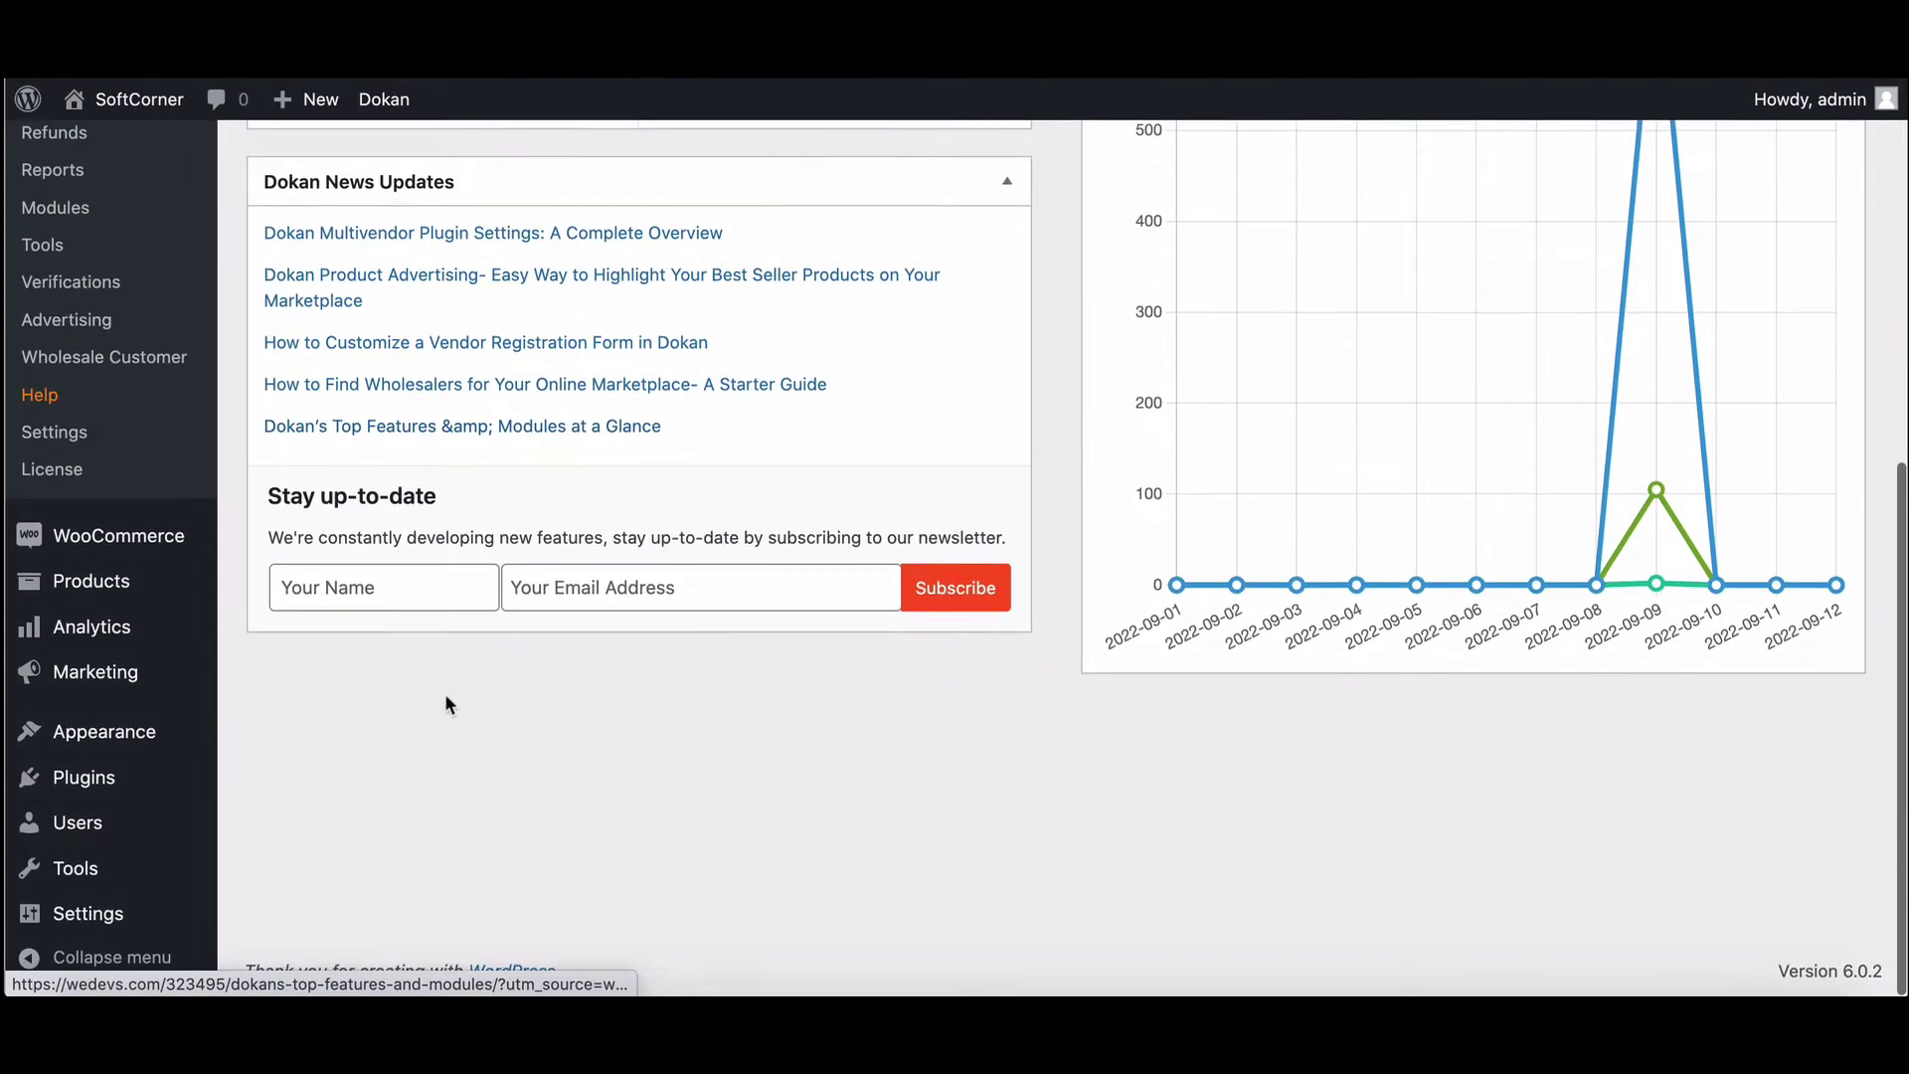
{"action": "mouse_move", "coordinate": [104, 733]}
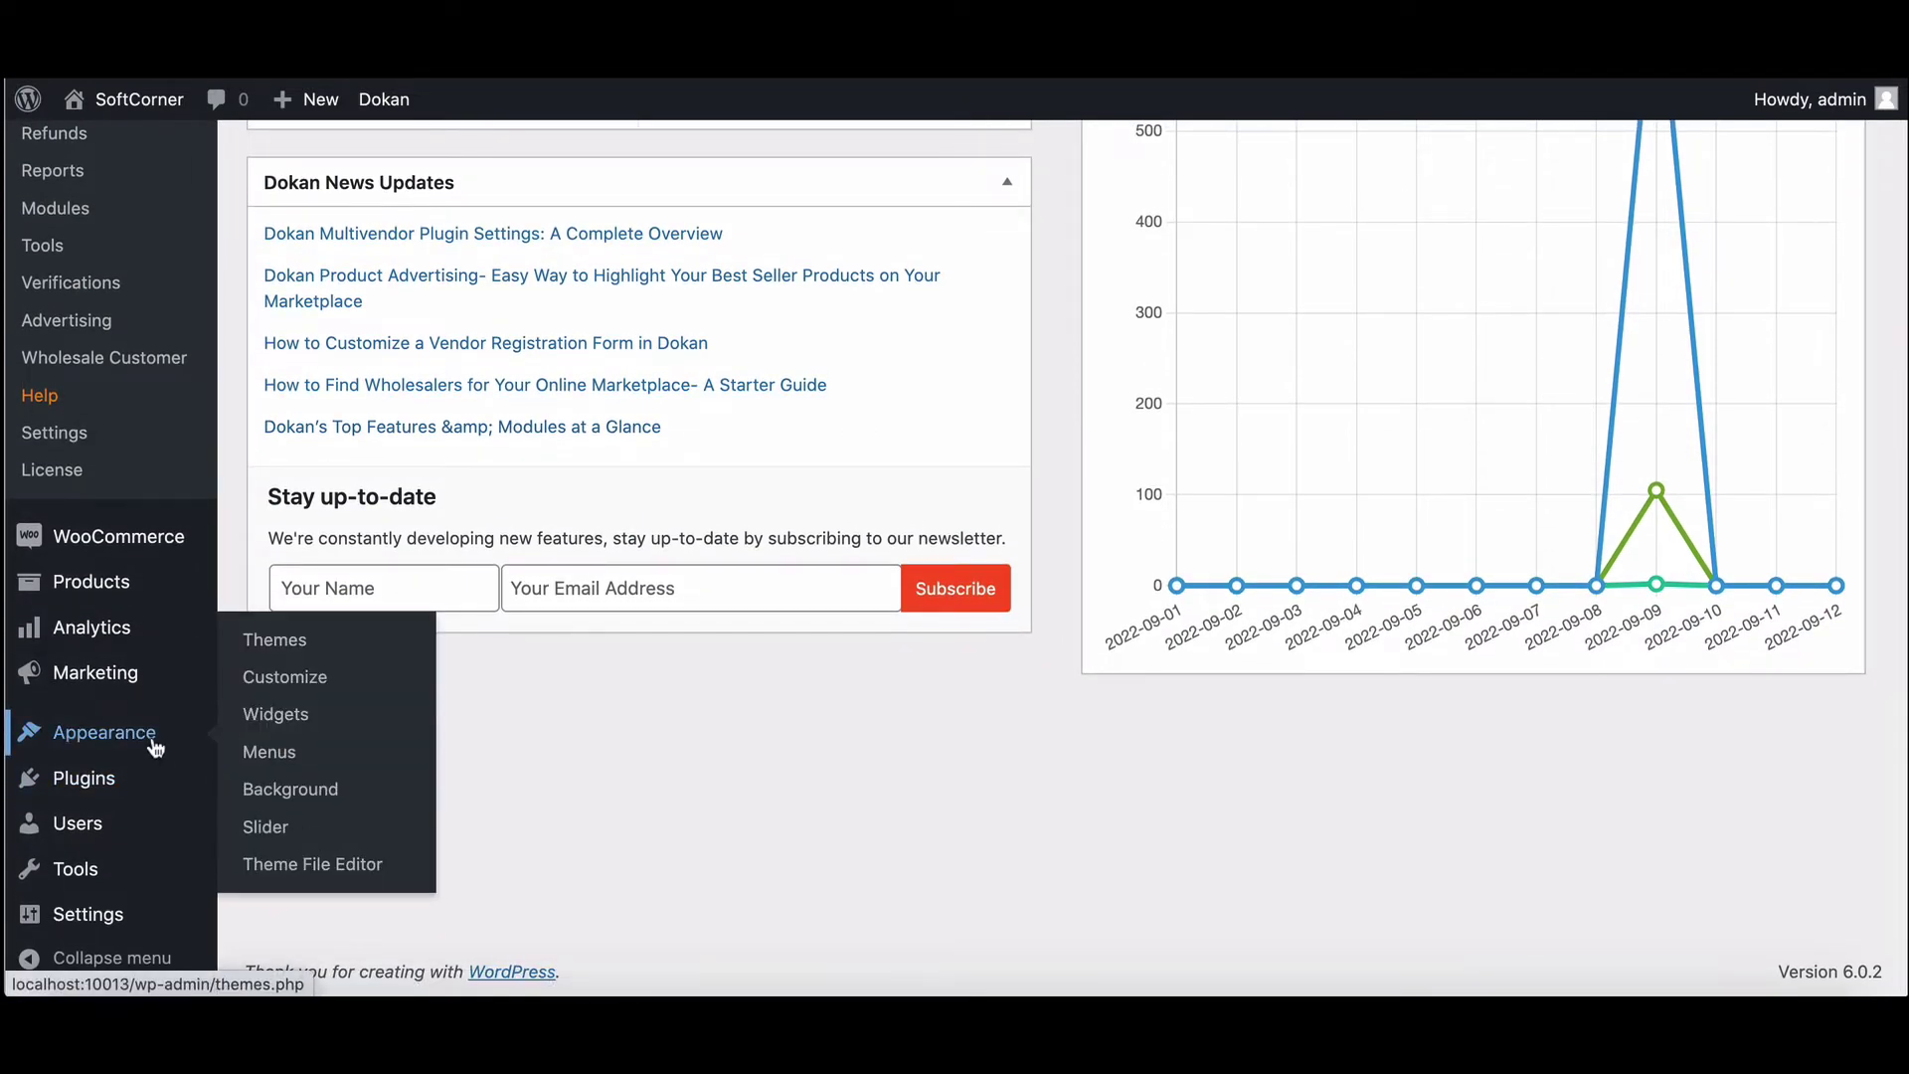
- Go to Appearance > Themes to confirm the Dokan child theme is active
{"action": "left_click", "coordinate": [291, 643]}
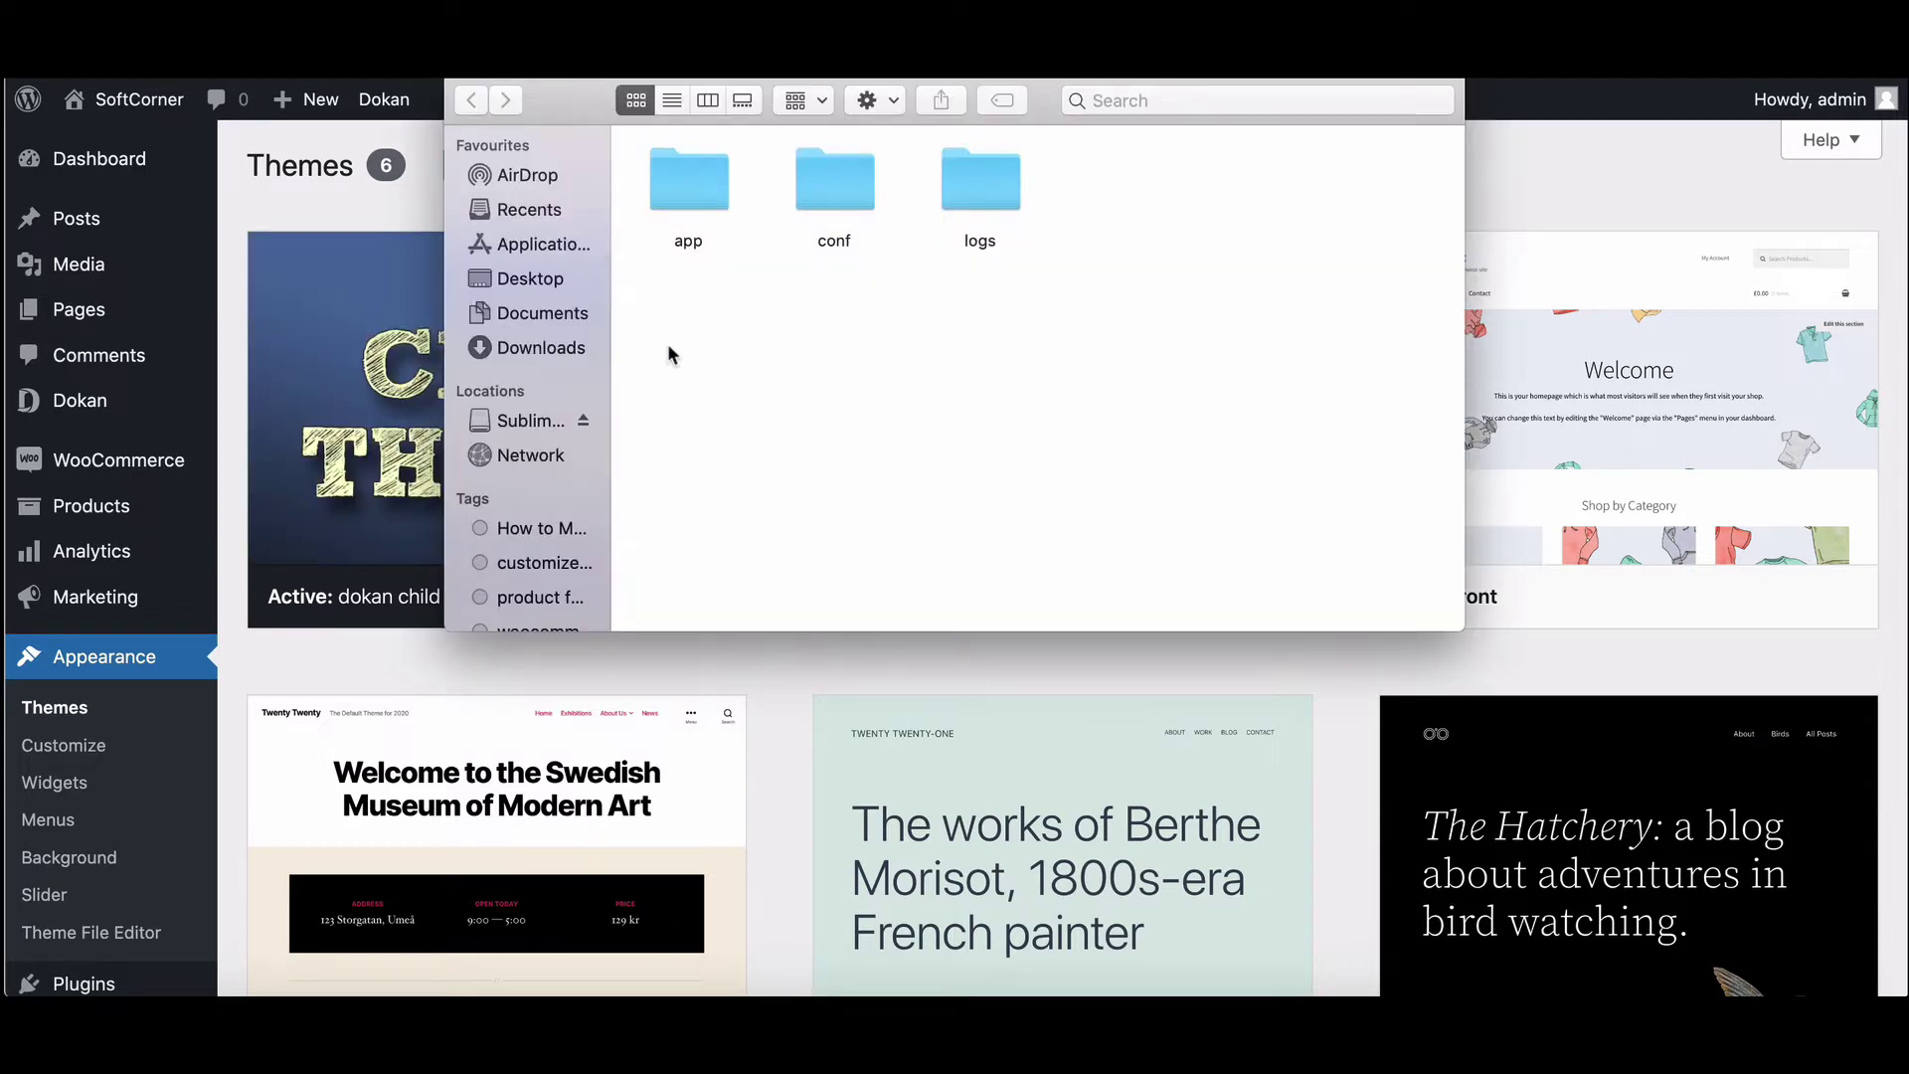
- Browse app/public/wp-content/themes/dokan-child-theme in Finder and open functions.php
{"action": "double_click", "coordinate": [692, 205]}
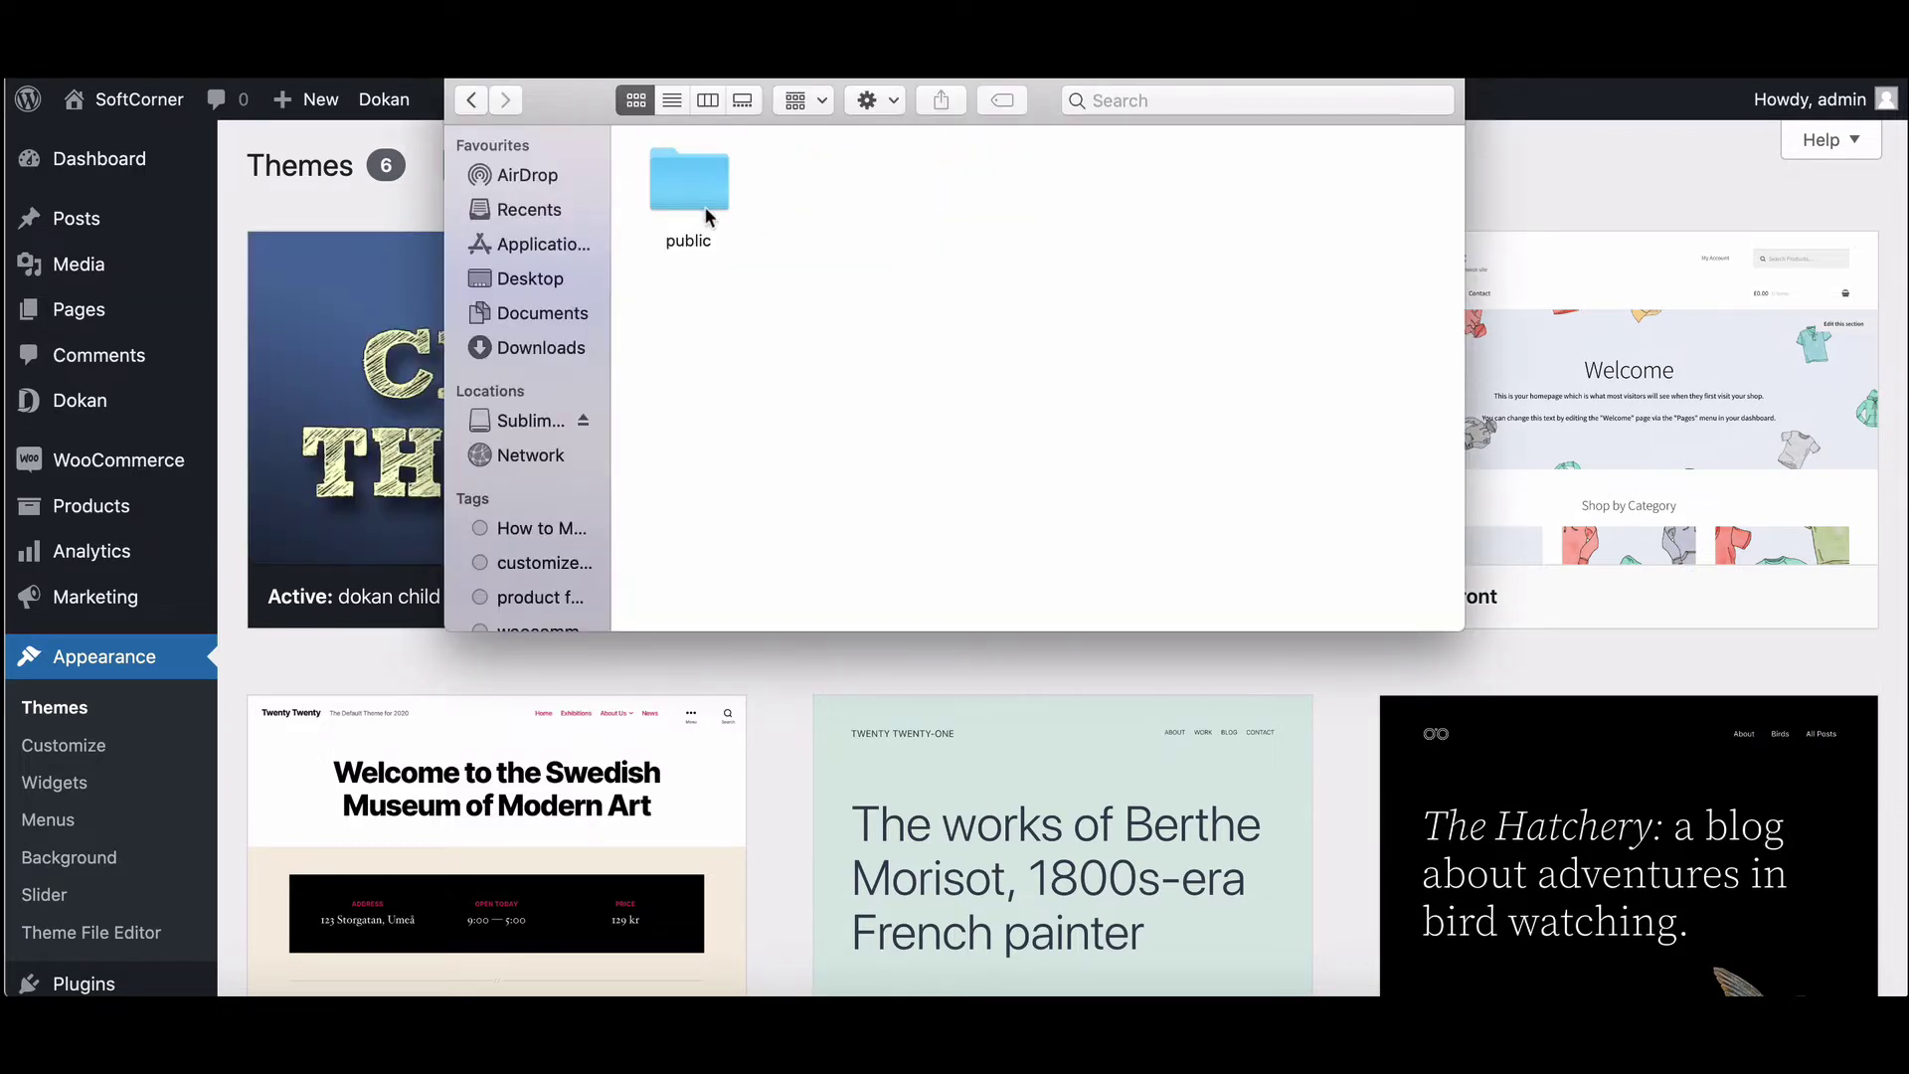
{"action": "double_click", "coordinate": [1276, 336]}
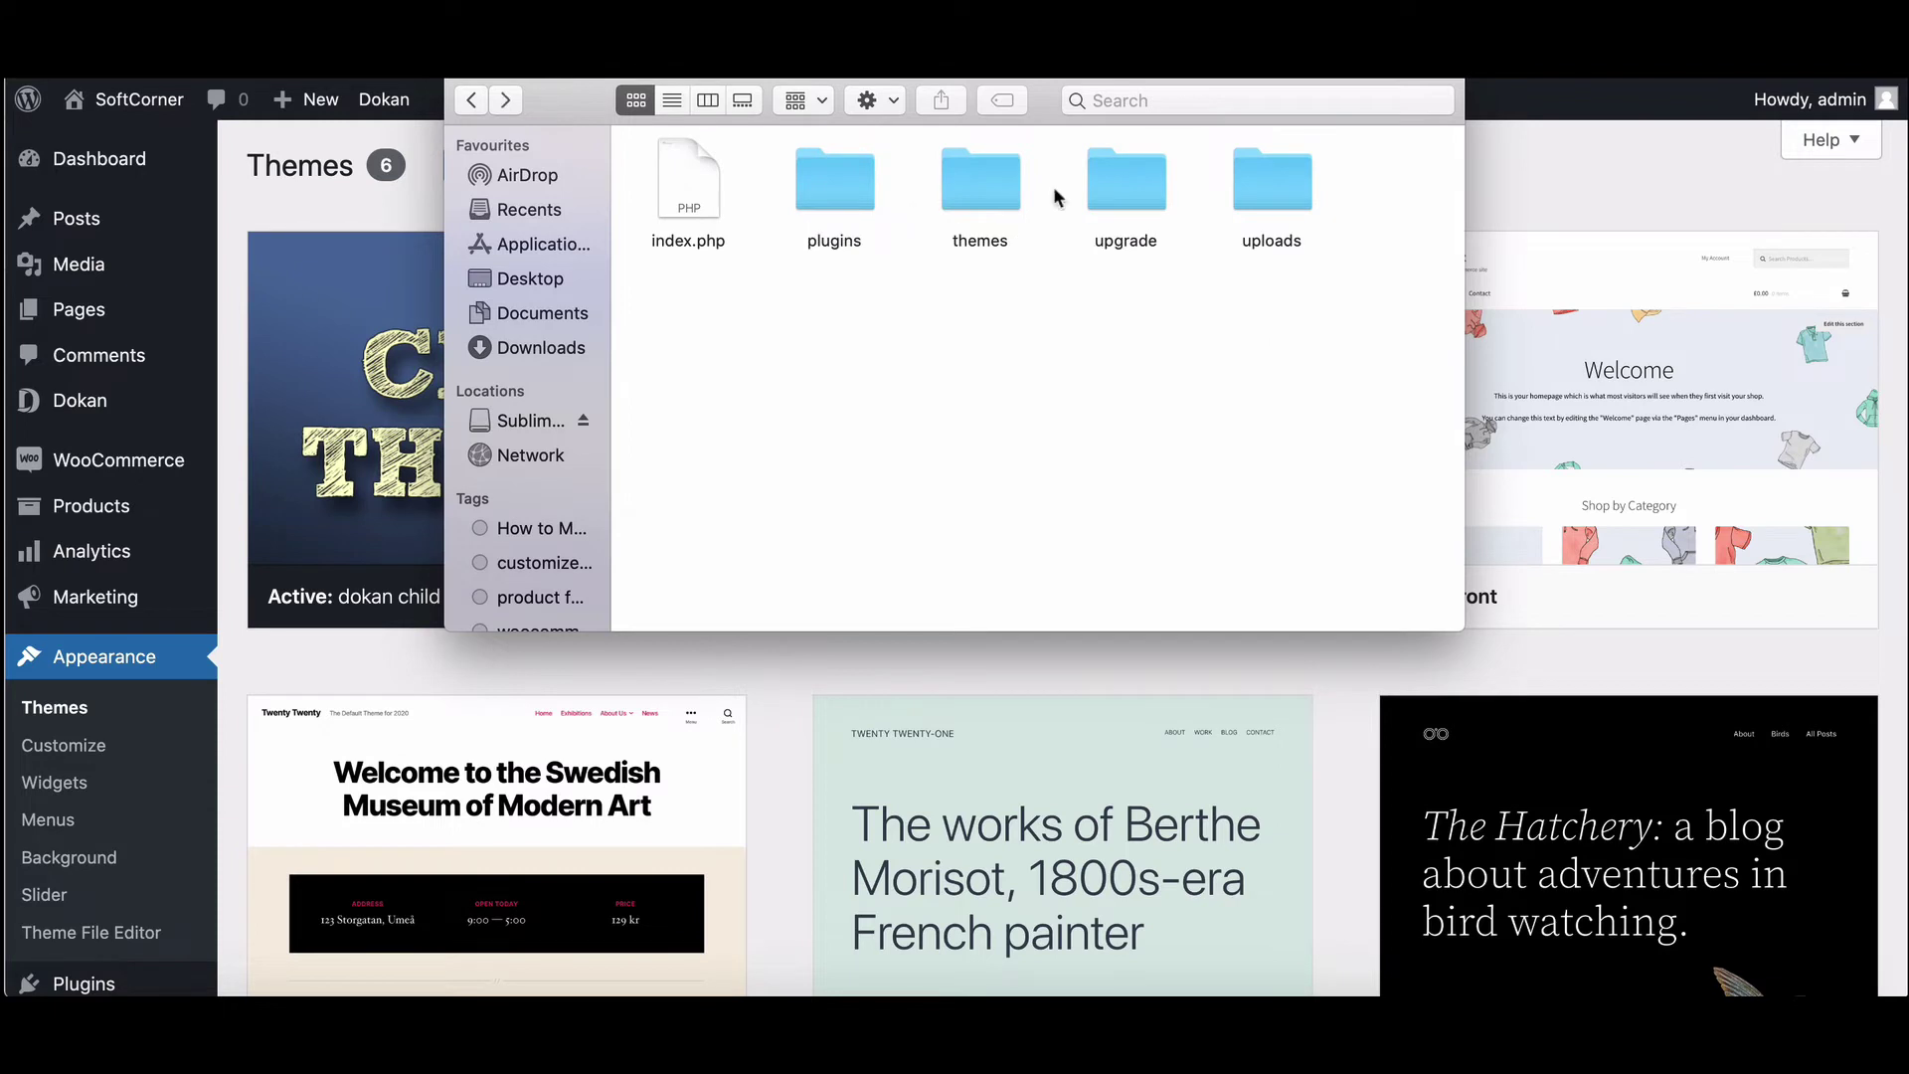
{"action": "double_click", "coordinate": [991, 204]}
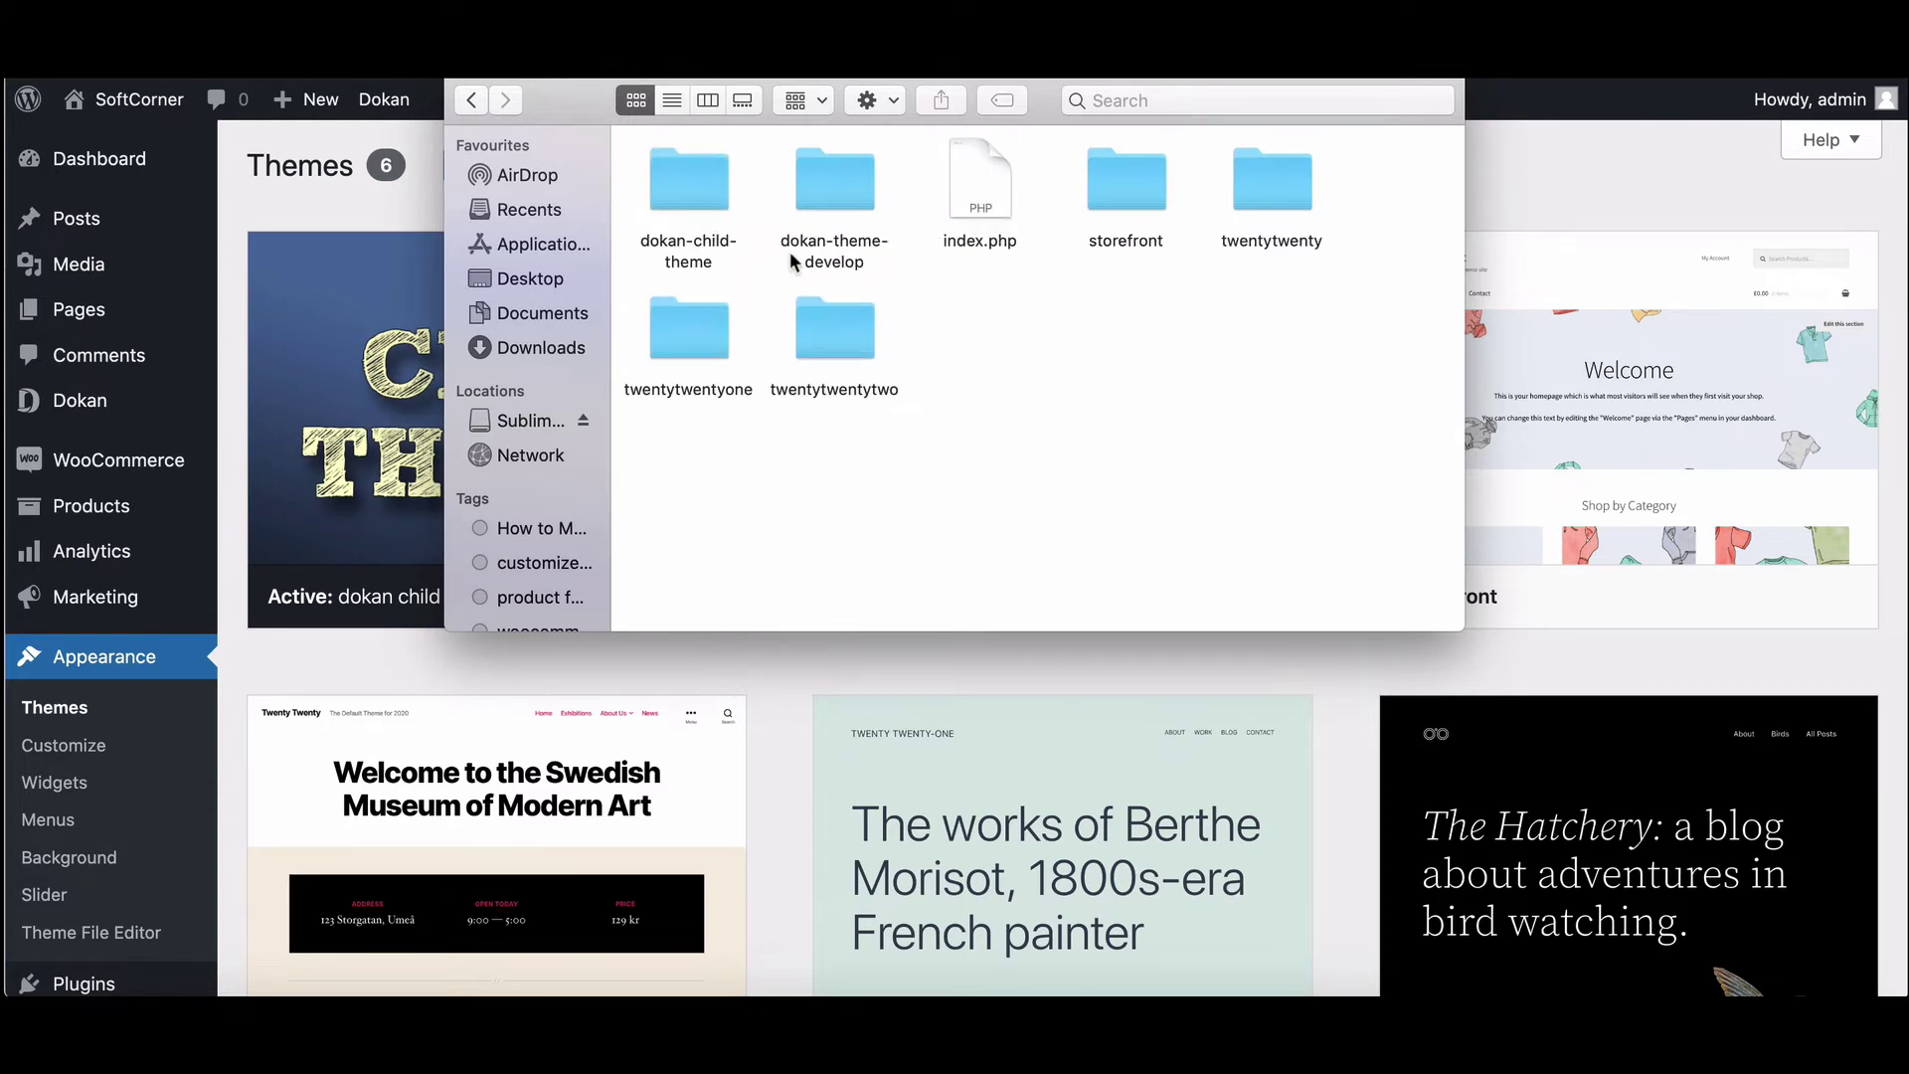
{"action": "double_click", "coordinate": [704, 207]}
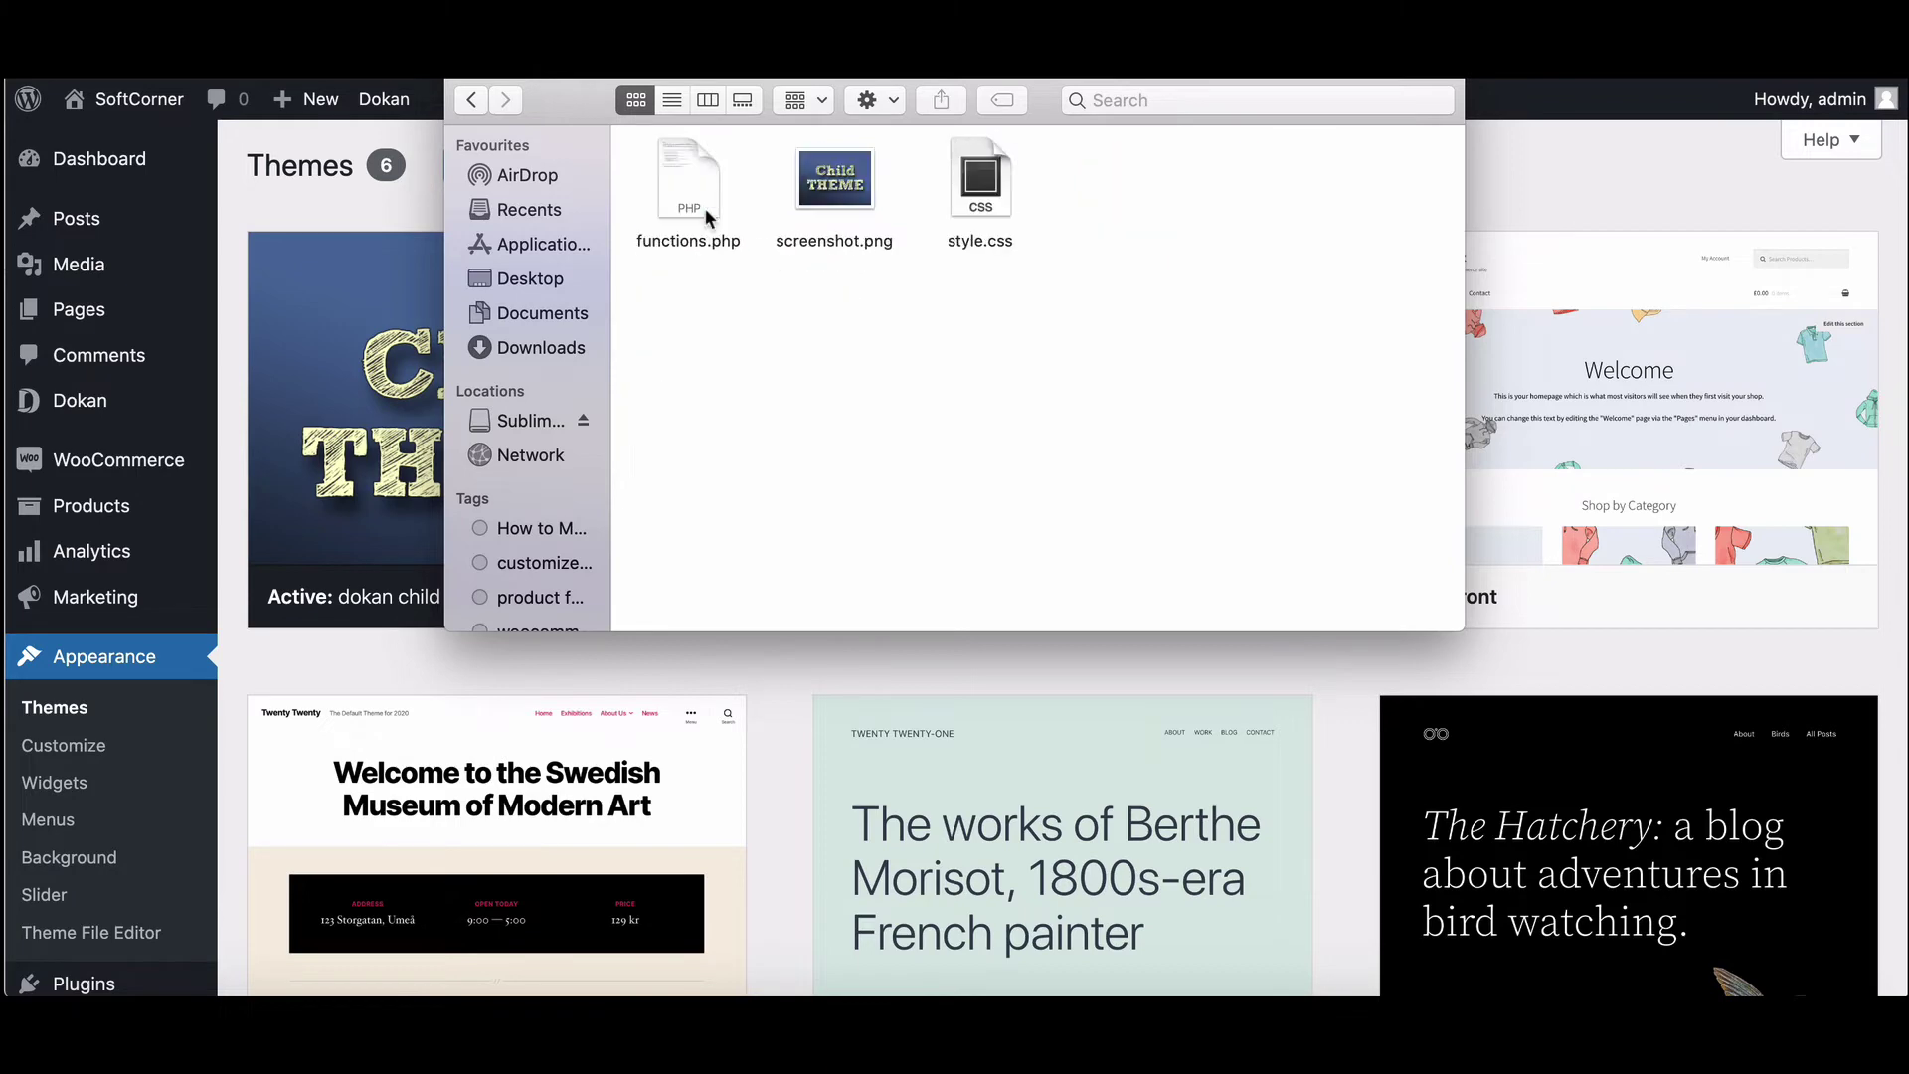
{"action": "double_click", "coordinate": [691, 207]}
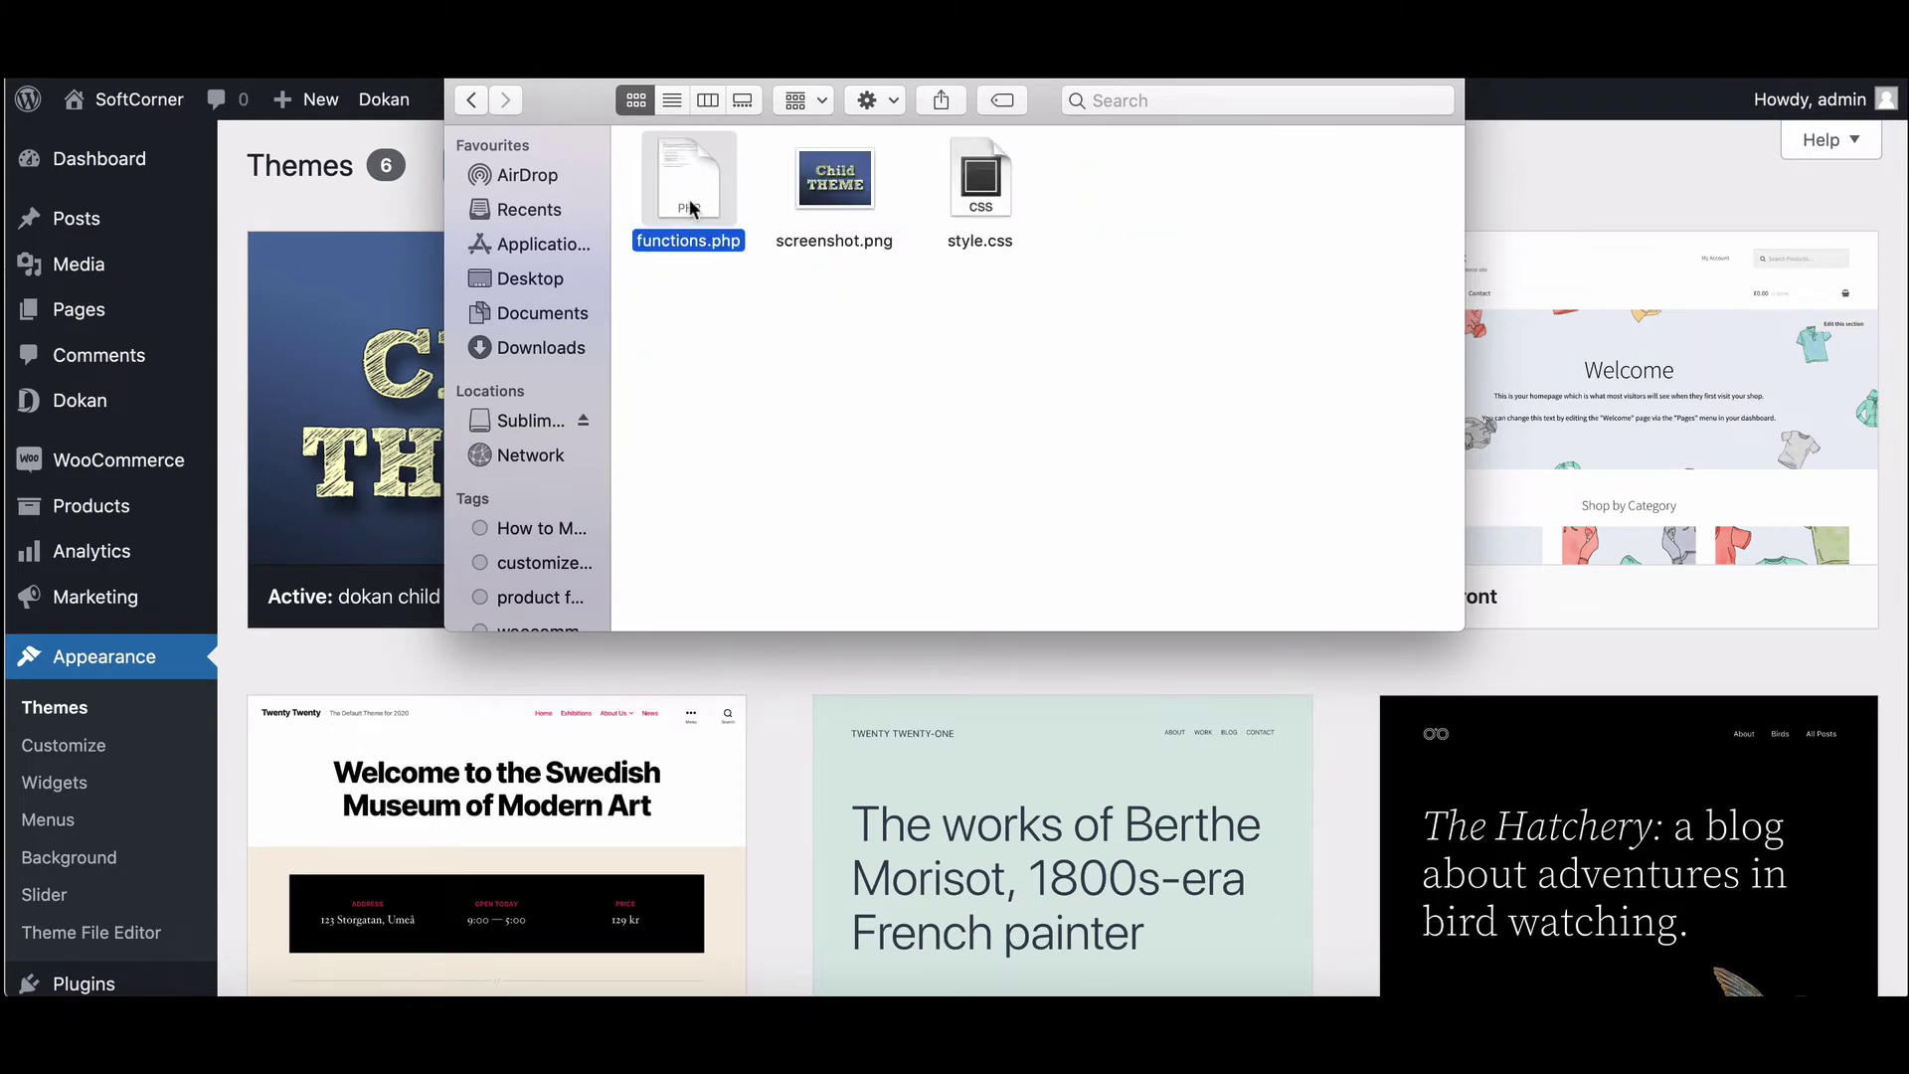
{"action": "scroll", "coordinate": [720, 657], "scroll_direction": "down", "scroll_amount": 2}
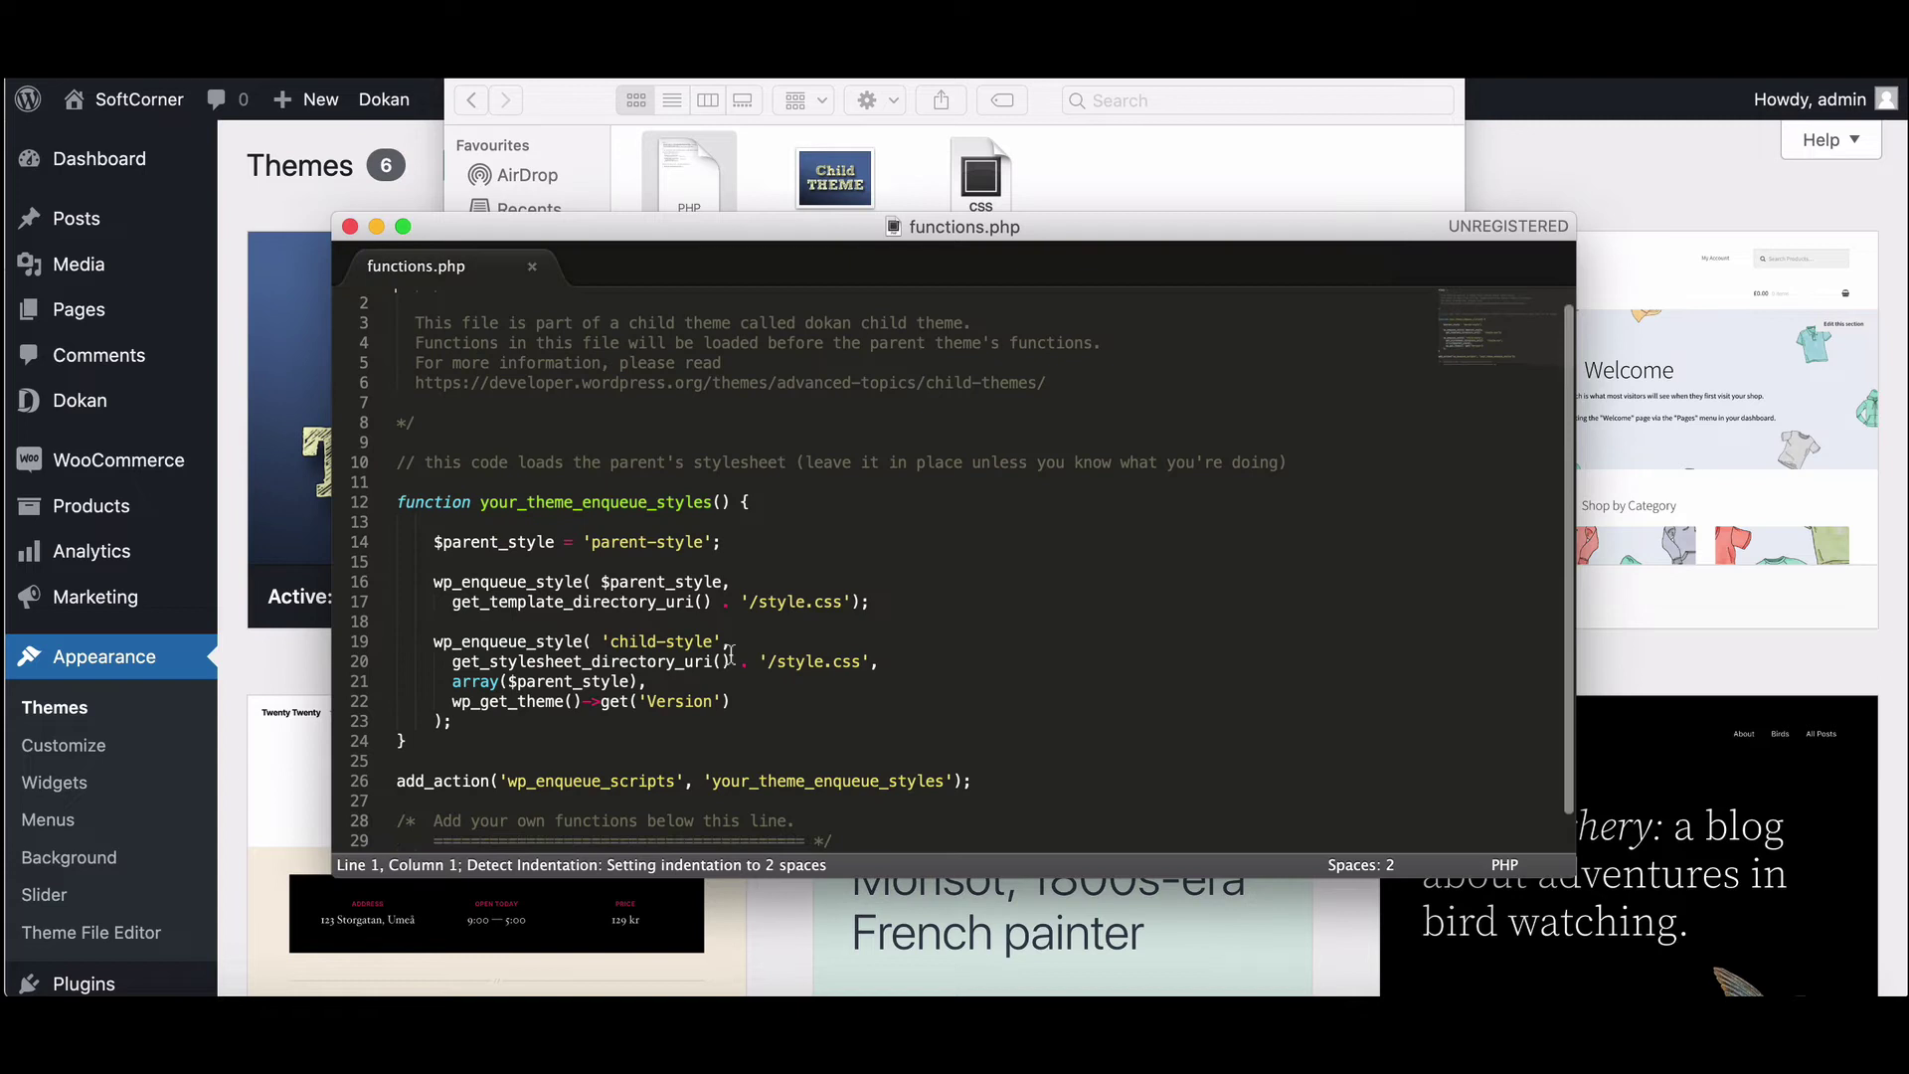
- Replace the lines 28–29 comment with remove_action for dokan_account_migration_button, then save
{"action": "left_click_drag", "start_coordinate": [841, 803], "coordinate": [403, 789]}
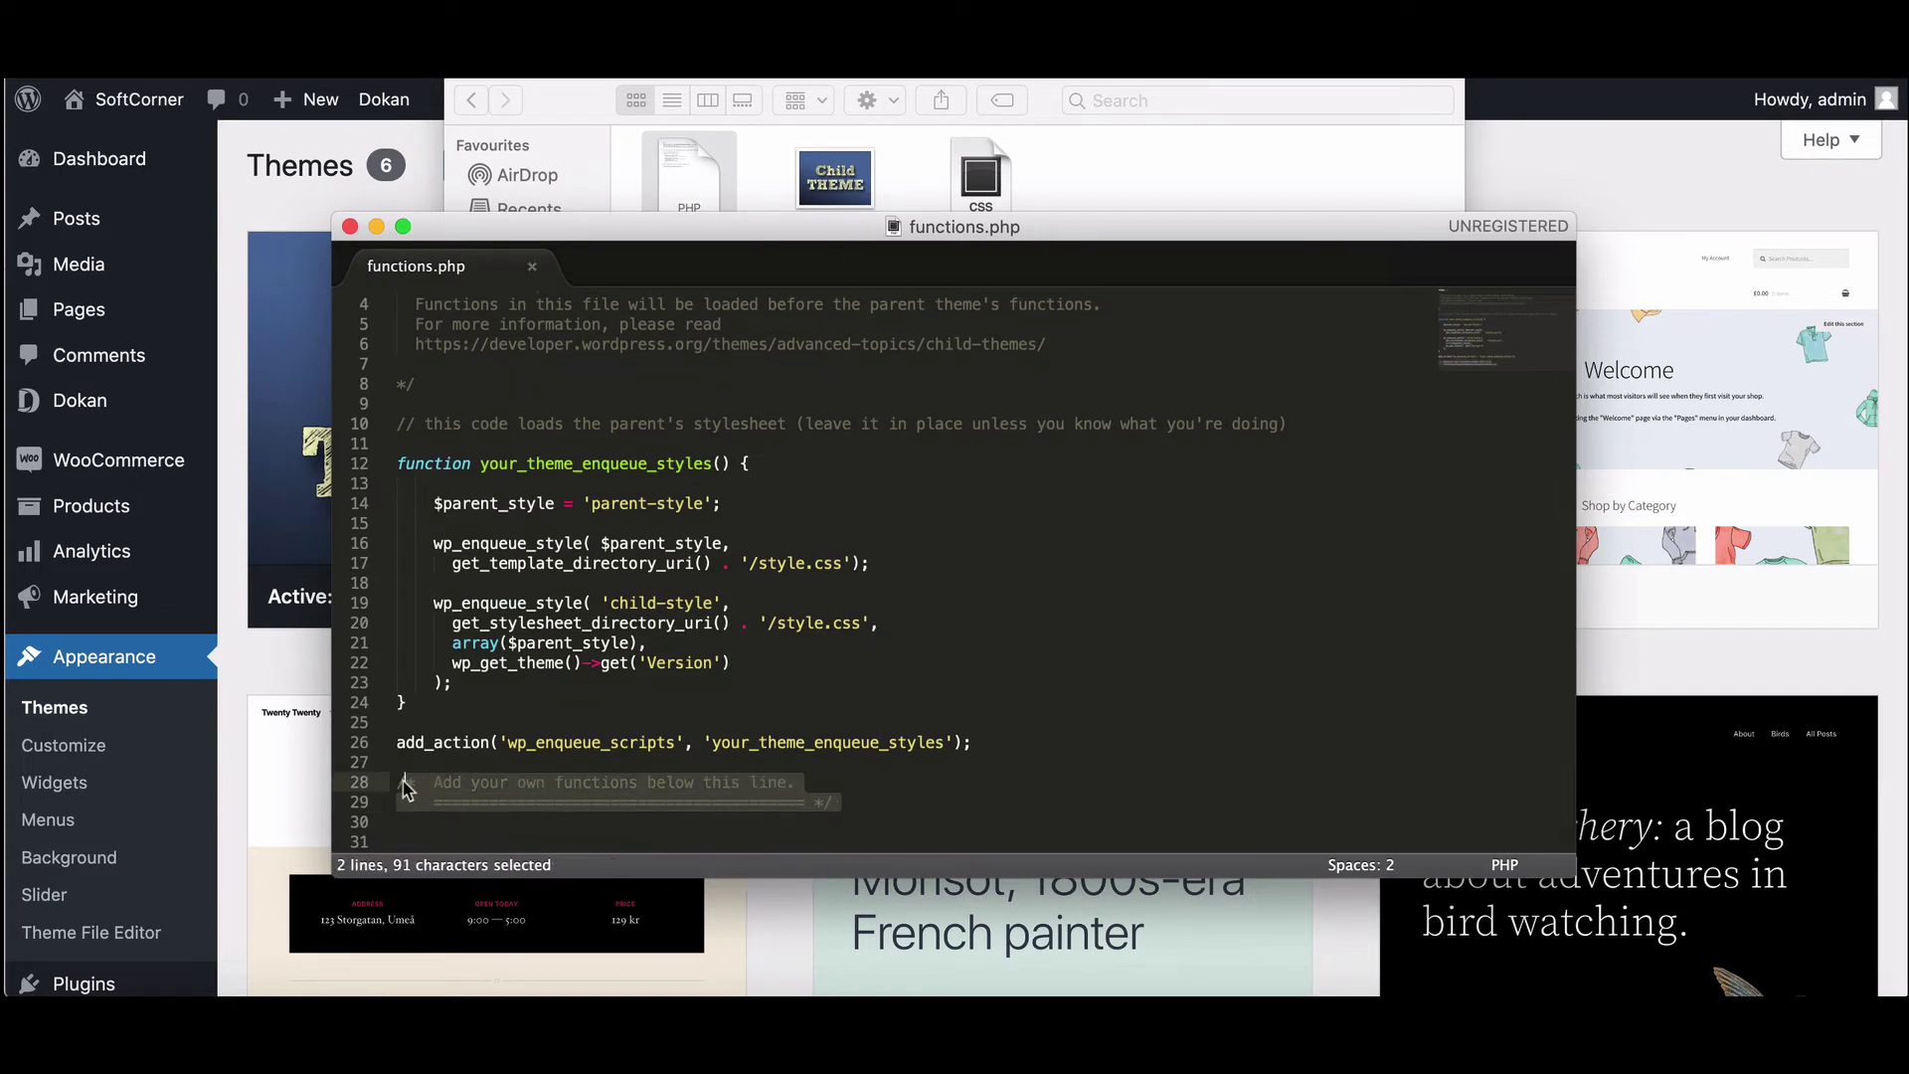
{"action": "key", "text": "BackSpace"}
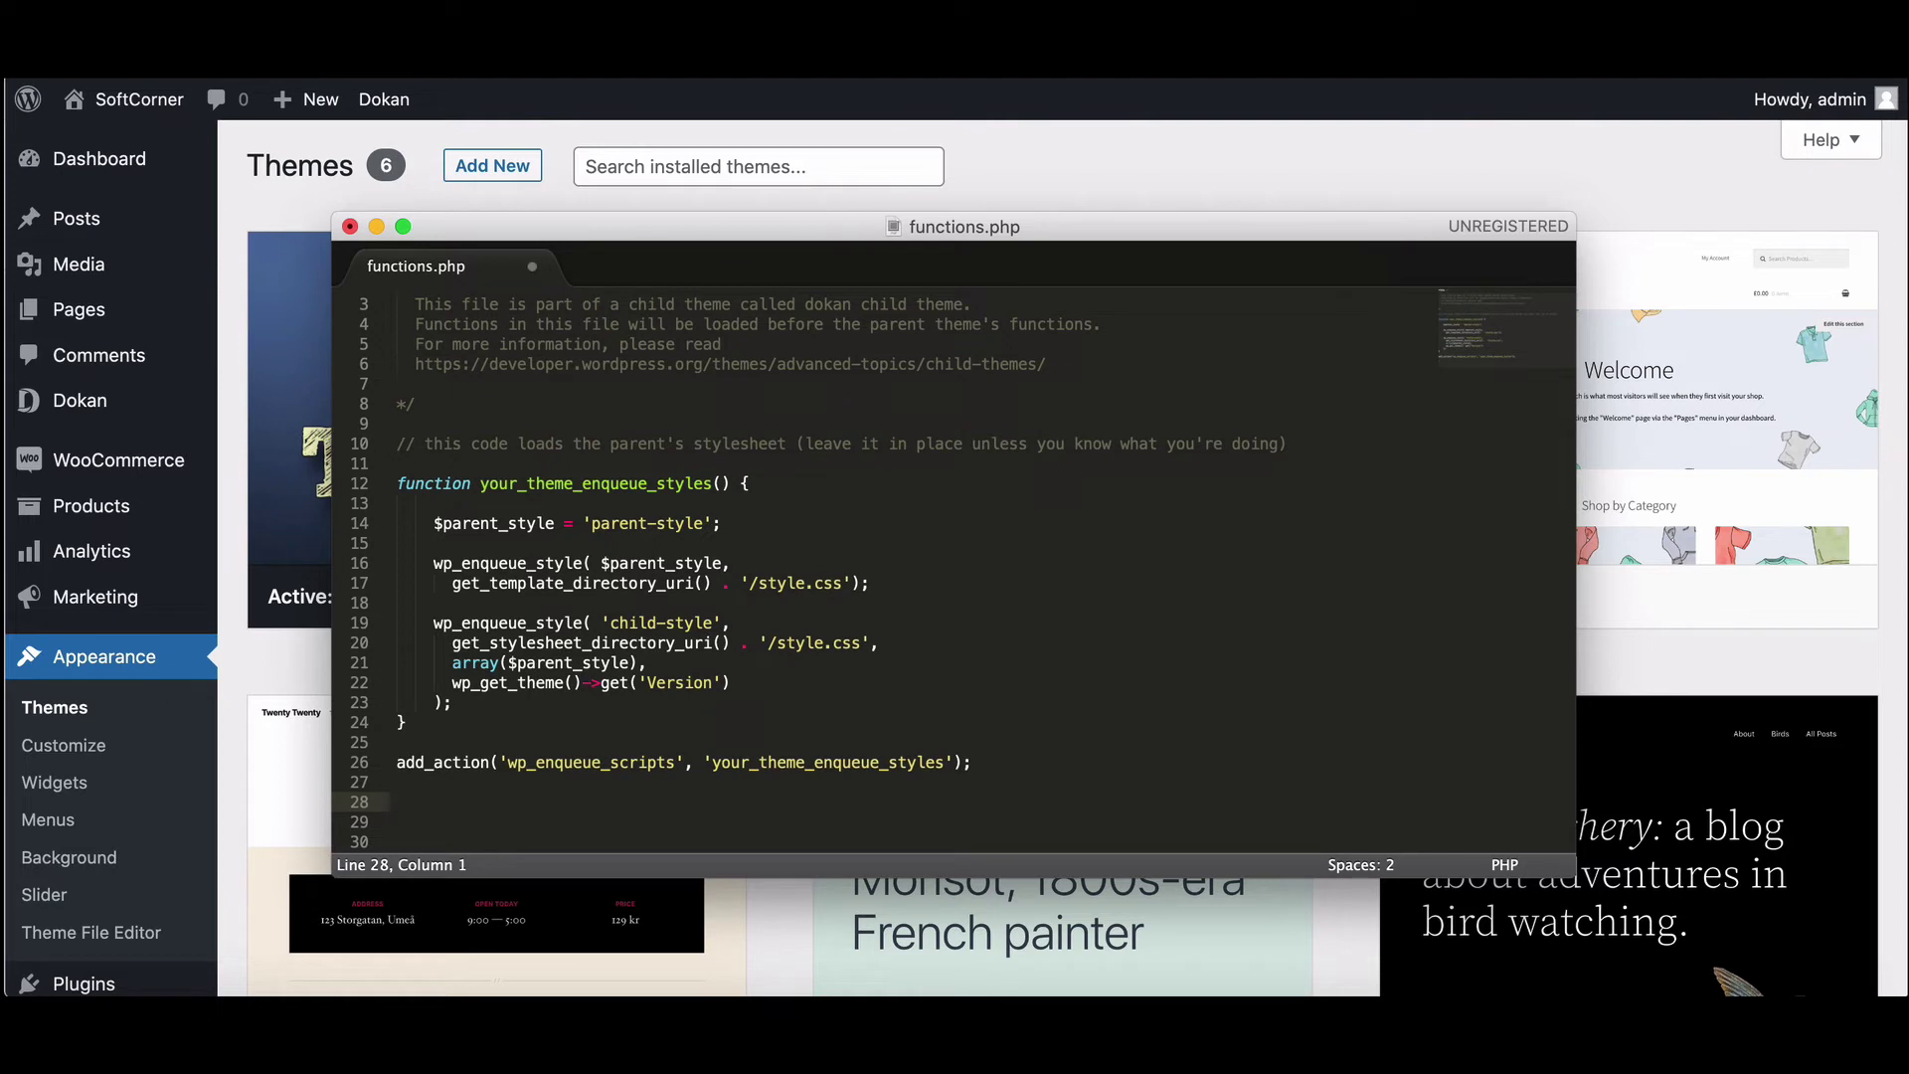
{"action": "right_click", "coordinate": [419, 800]}
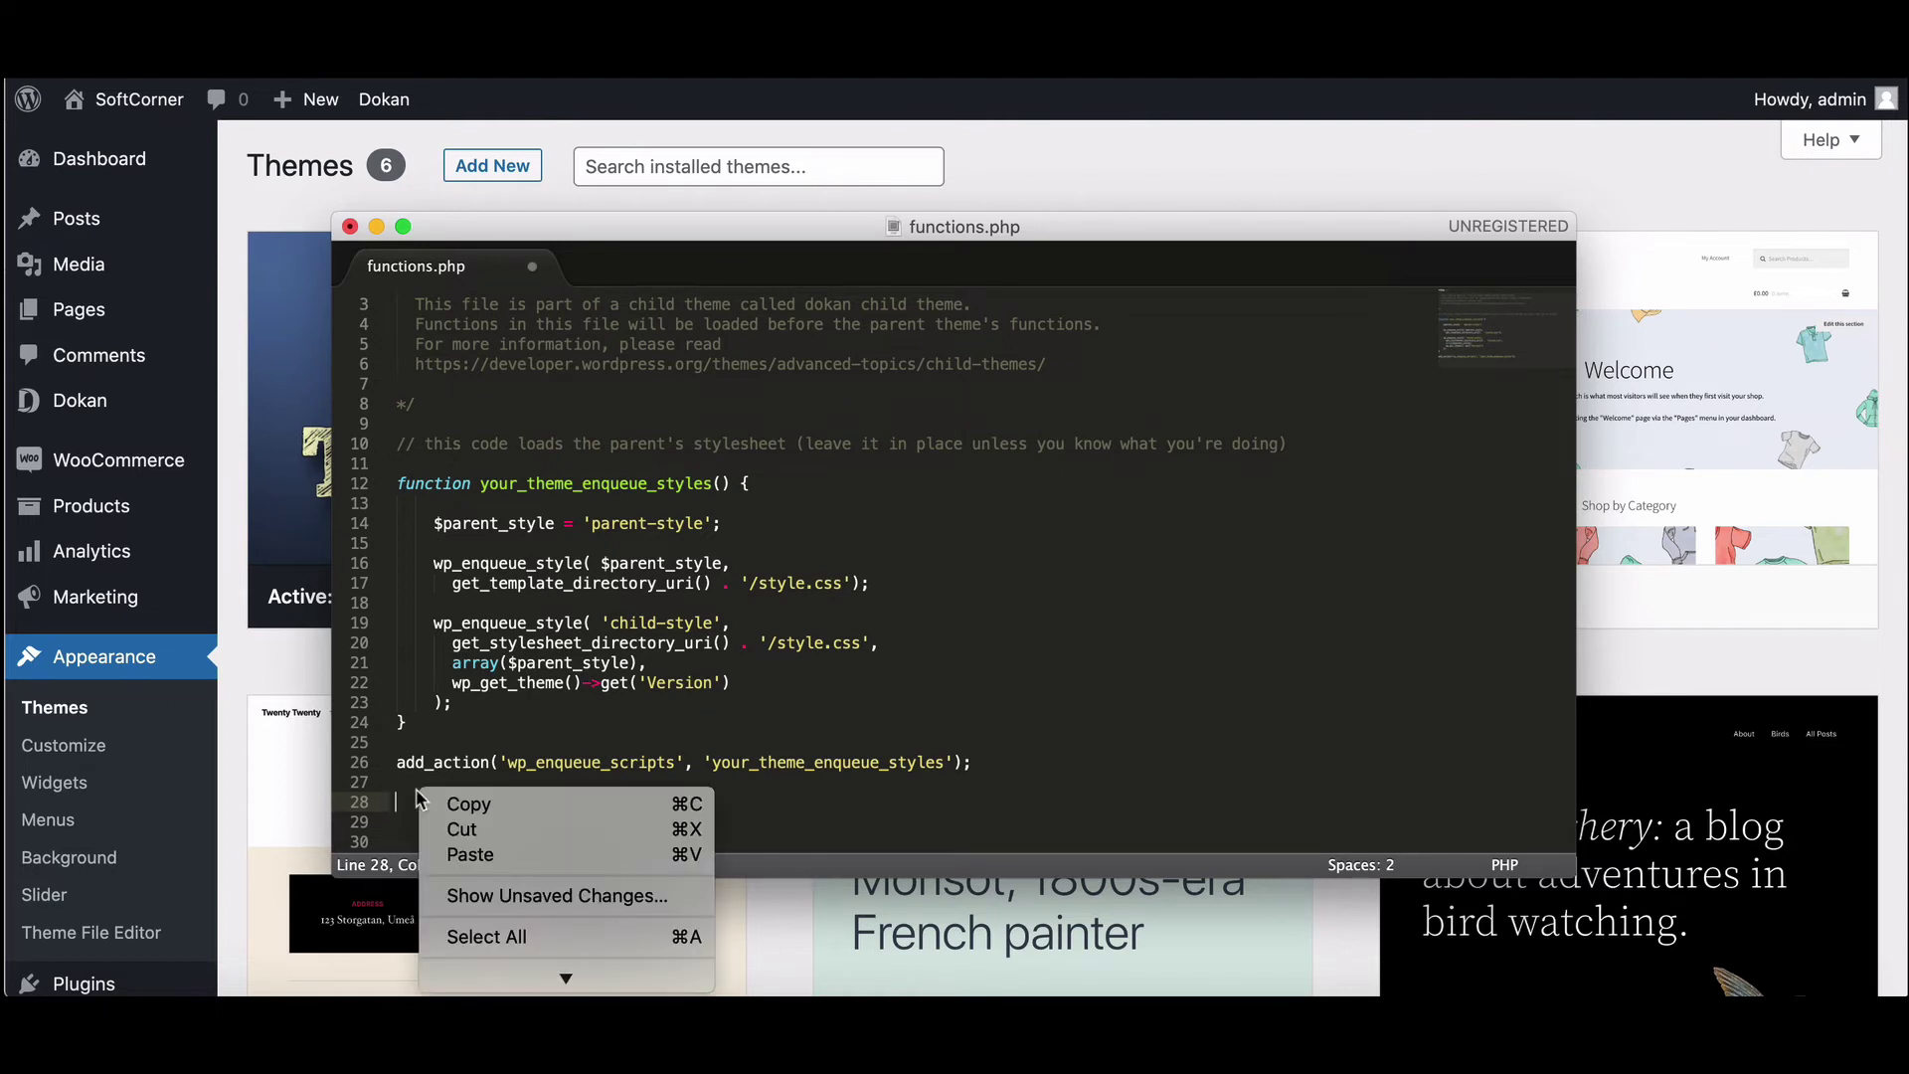
{"action": "left_click", "coordinate": [464, 852]}
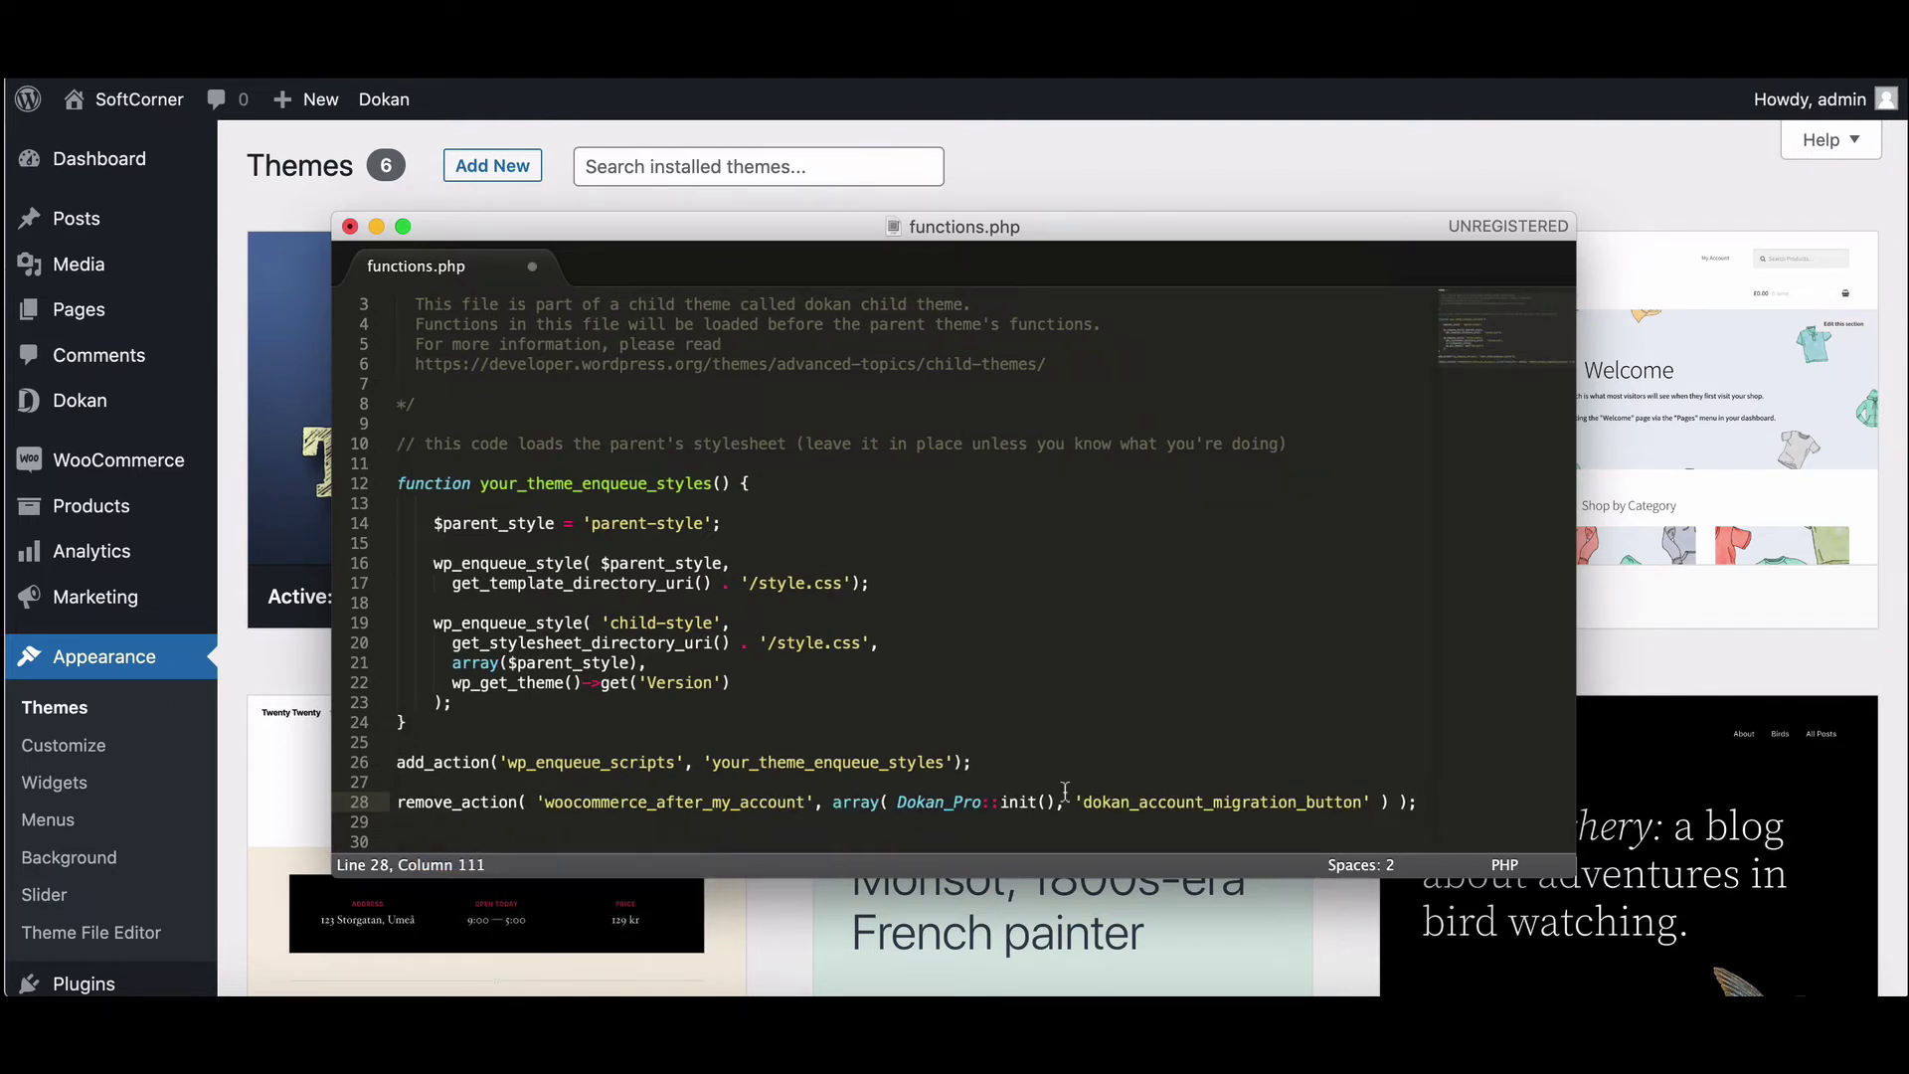
{"action": "key", "text": "ctrl+s"}
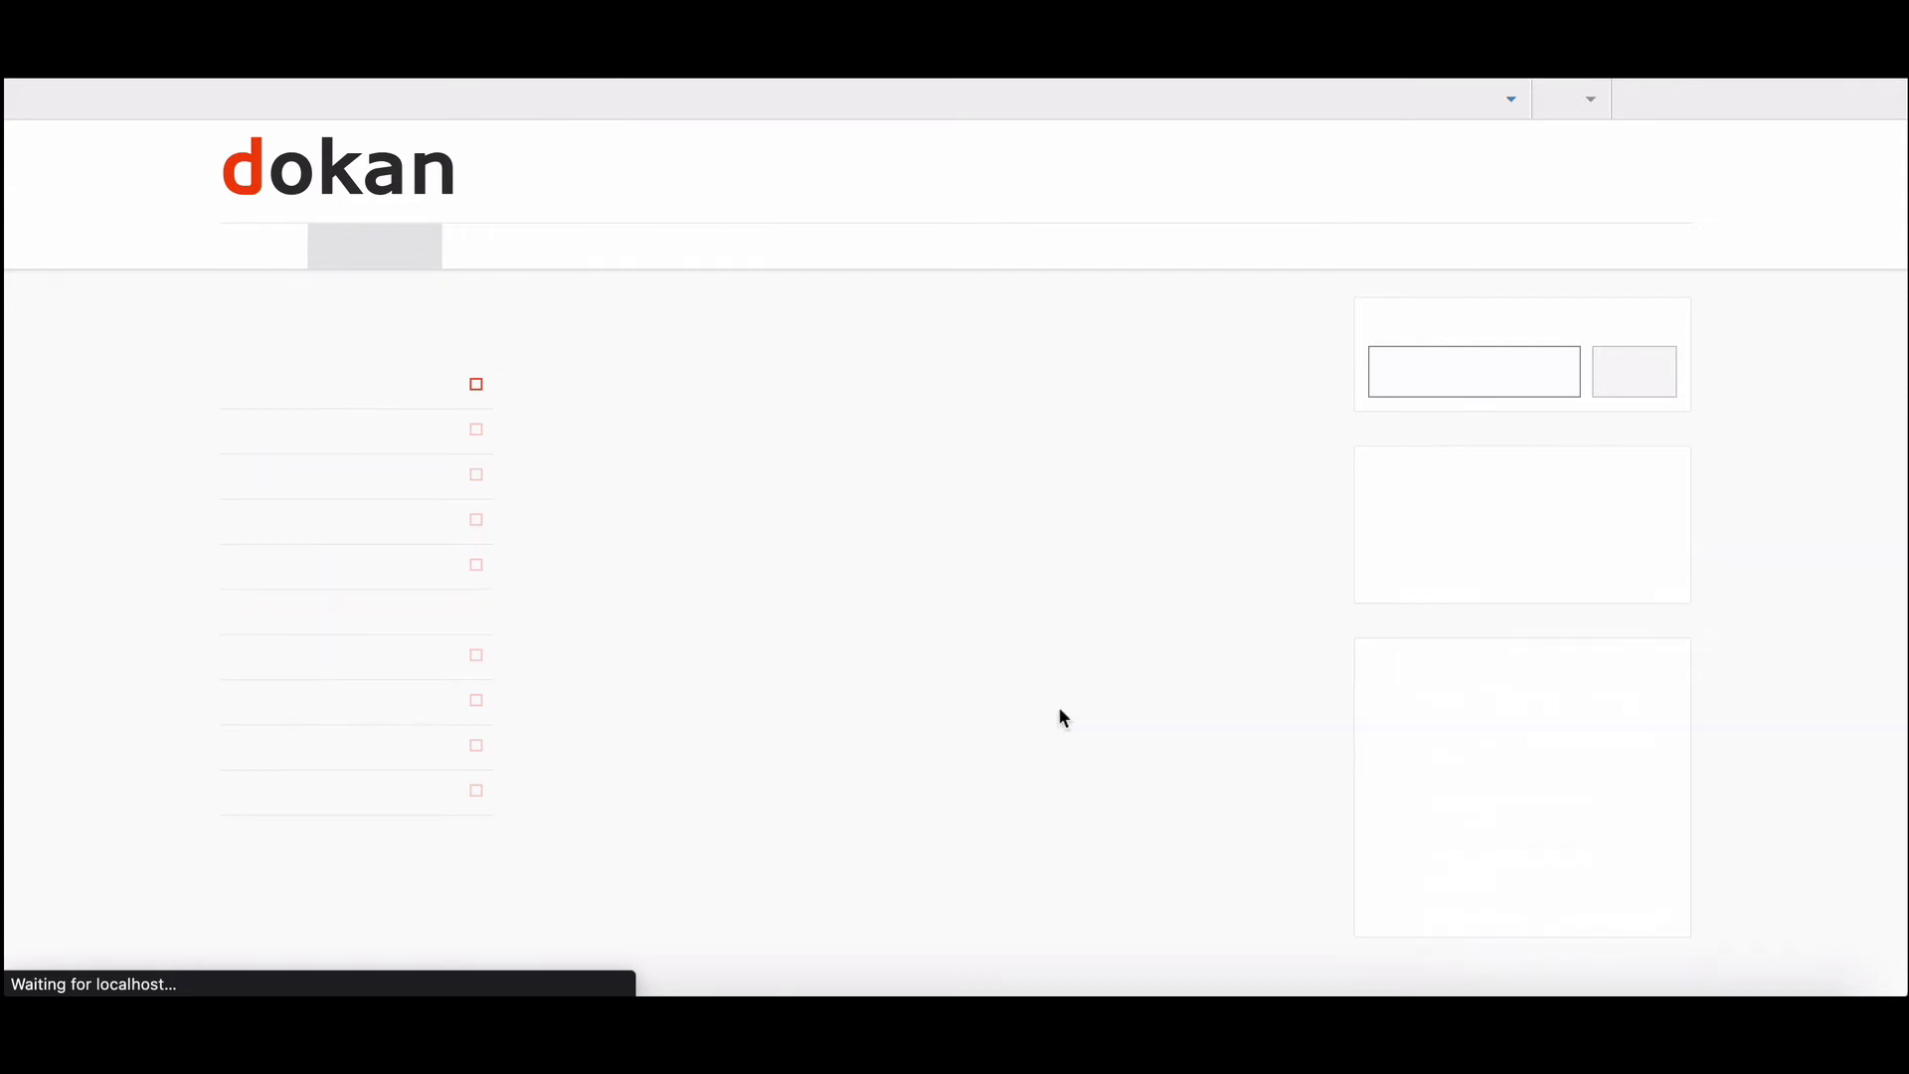
{"action": "scroll", "coordinate": [780, 620], "scroll_direction": "down", "scroll_amount": 1}
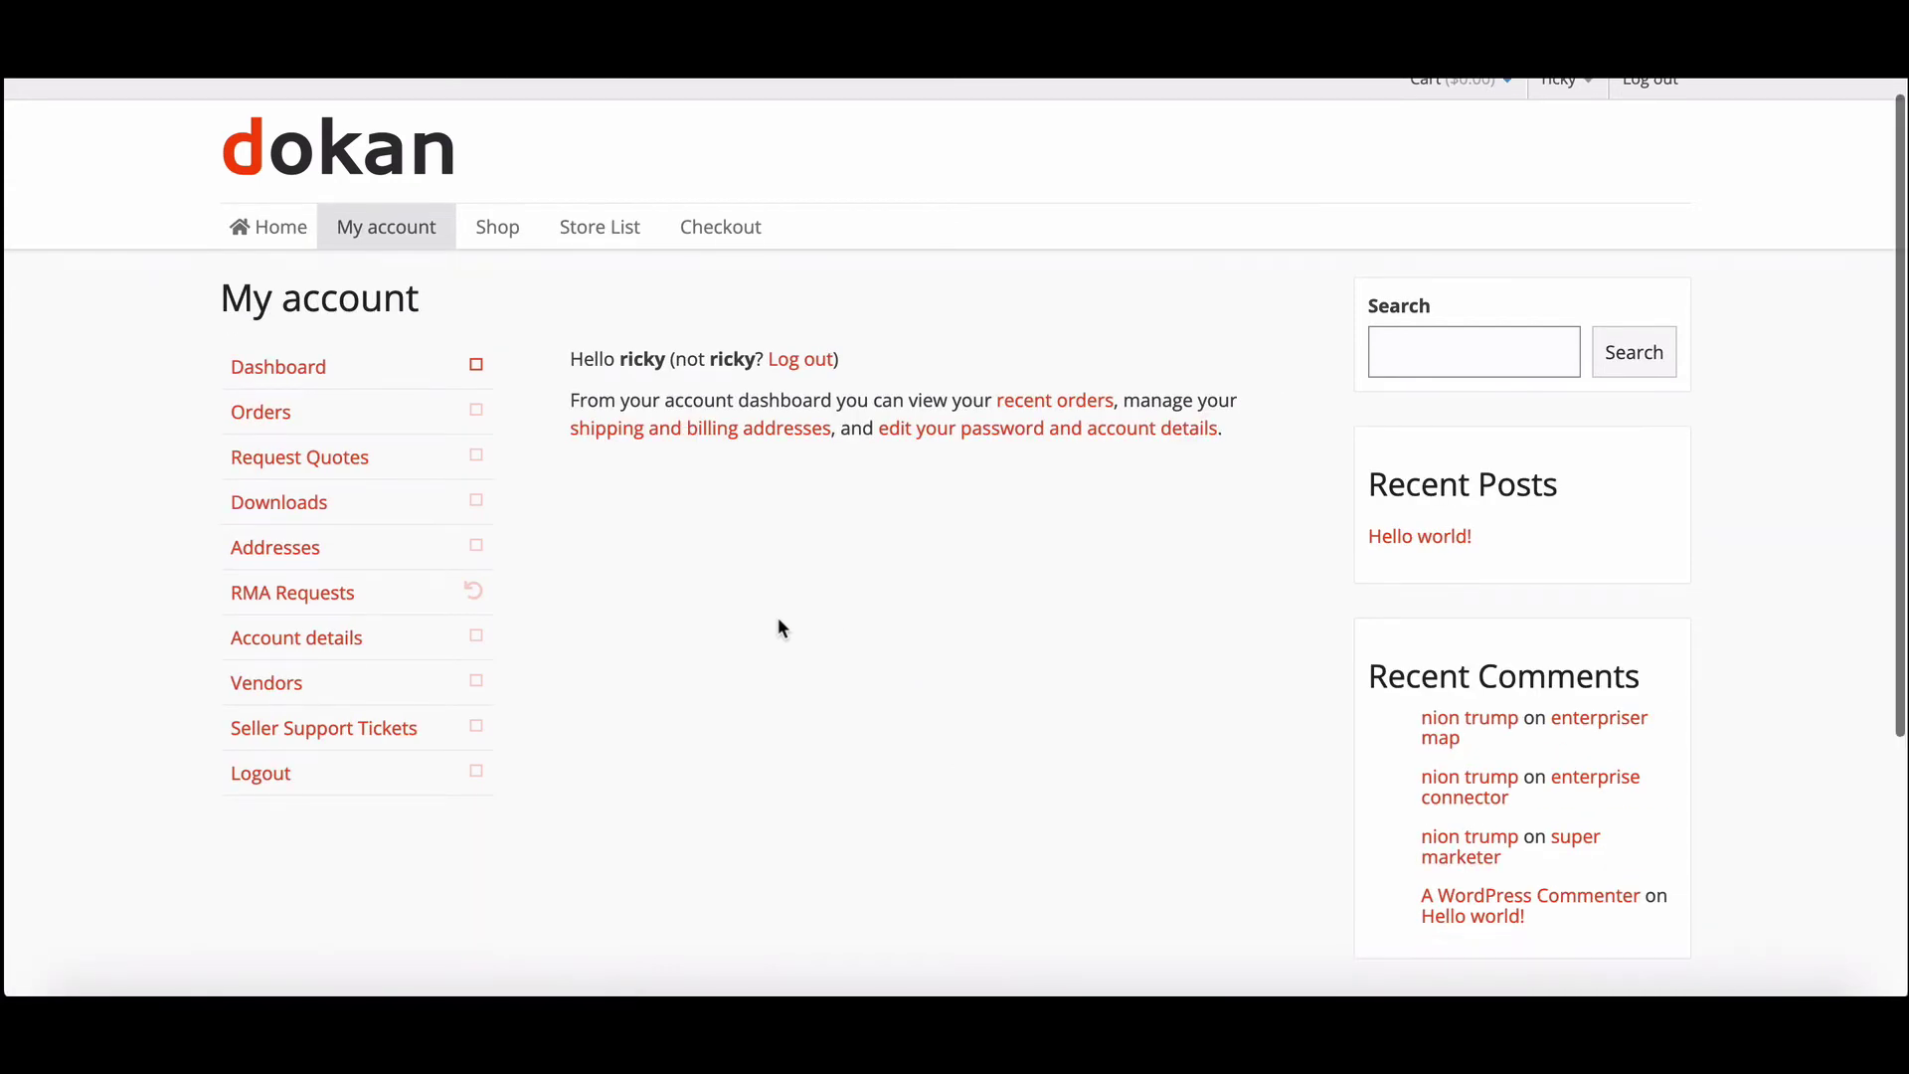
{"action": "scroll", "coordinate": [777, 626], "scroll_direction": "down", "scroll_amount": 3}
{"action": "scroll", "coordinate": [778, 627], "scroll_direction": "down", "scroll_amount": 2}
{"action": "scroll", "coordinate": [778, 627], "scroll_direction": "up", "scroll_amount": 5}
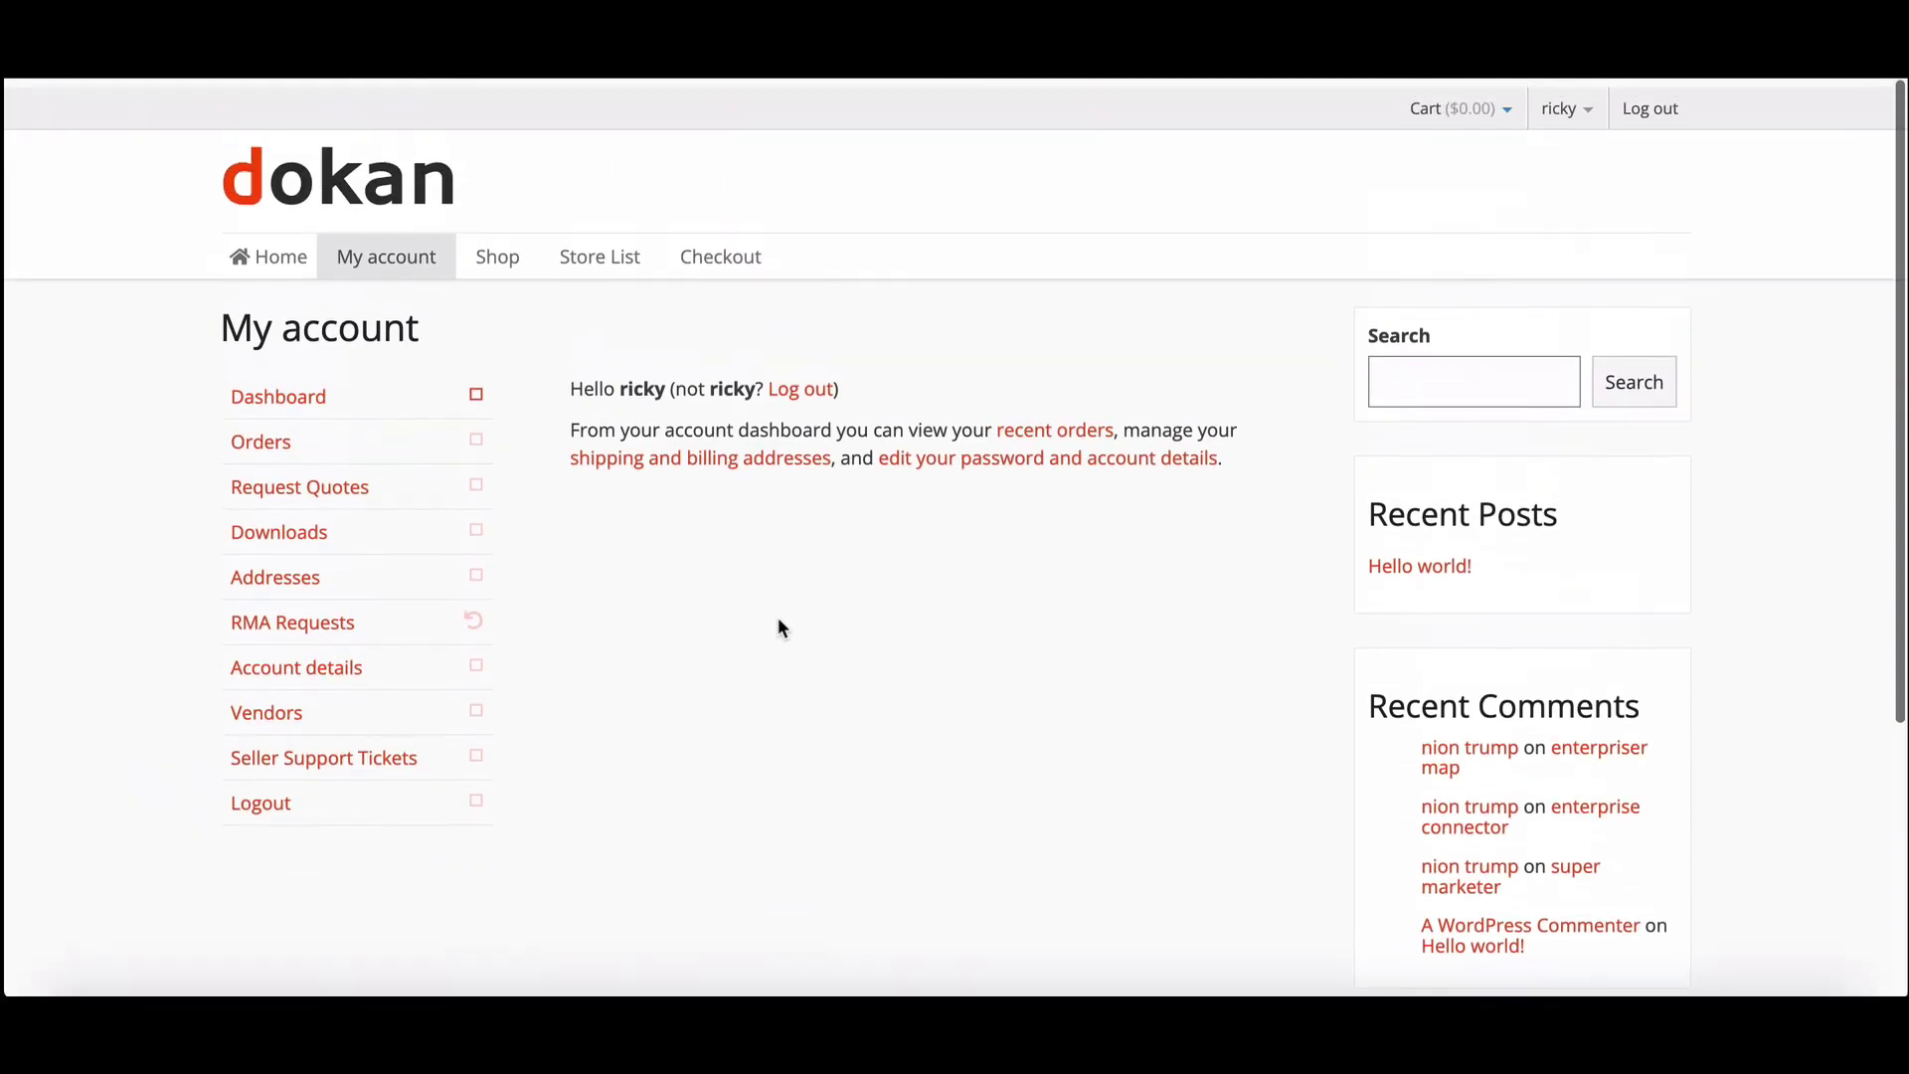
{"action": "scroll", "coordinate": [778, 627], "scroll_direction": "down", "scroll_amount": 2}
{"action": "scroll", "coordinate": [778, 626], "scroll_direction": "up", "scroll_amount": 1}
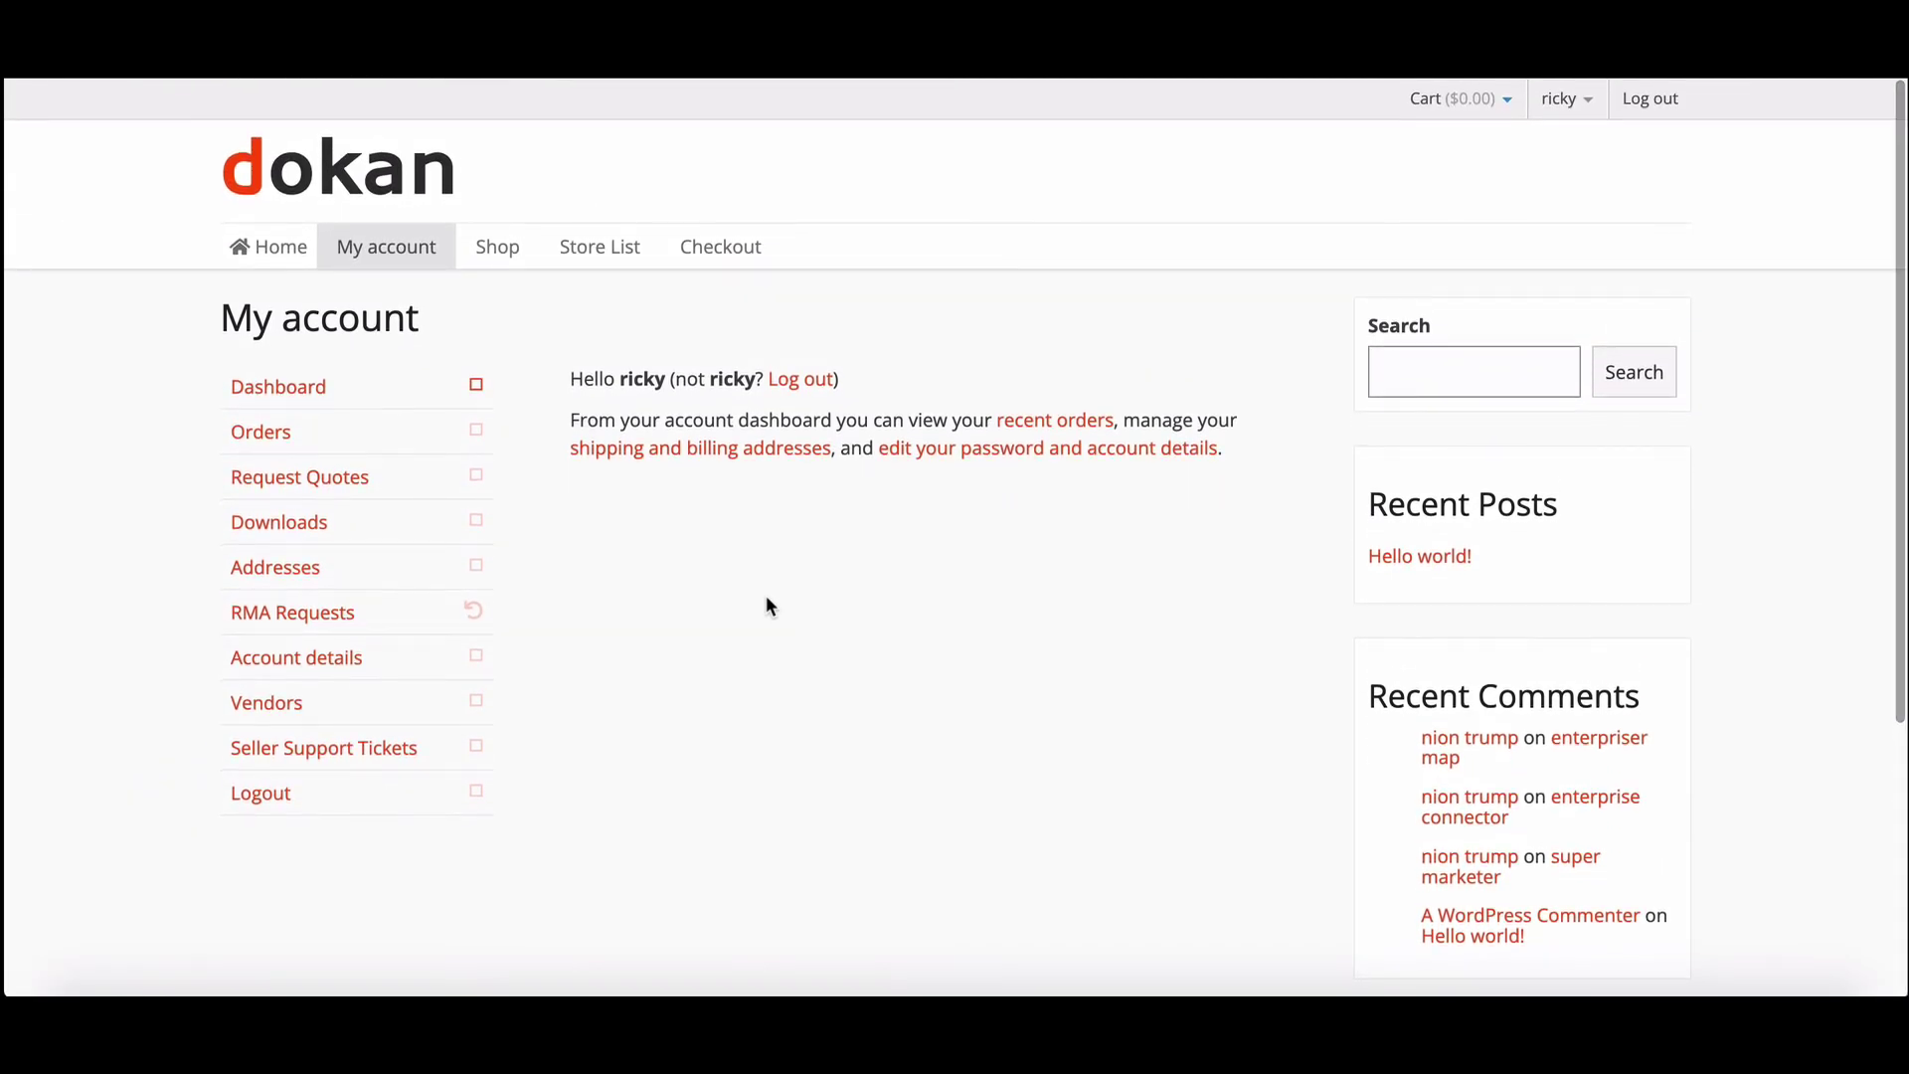
- Go from the store home page to the Shop page listing all 4 products
{"action": "left_click", "coordinate": [287, 261]}
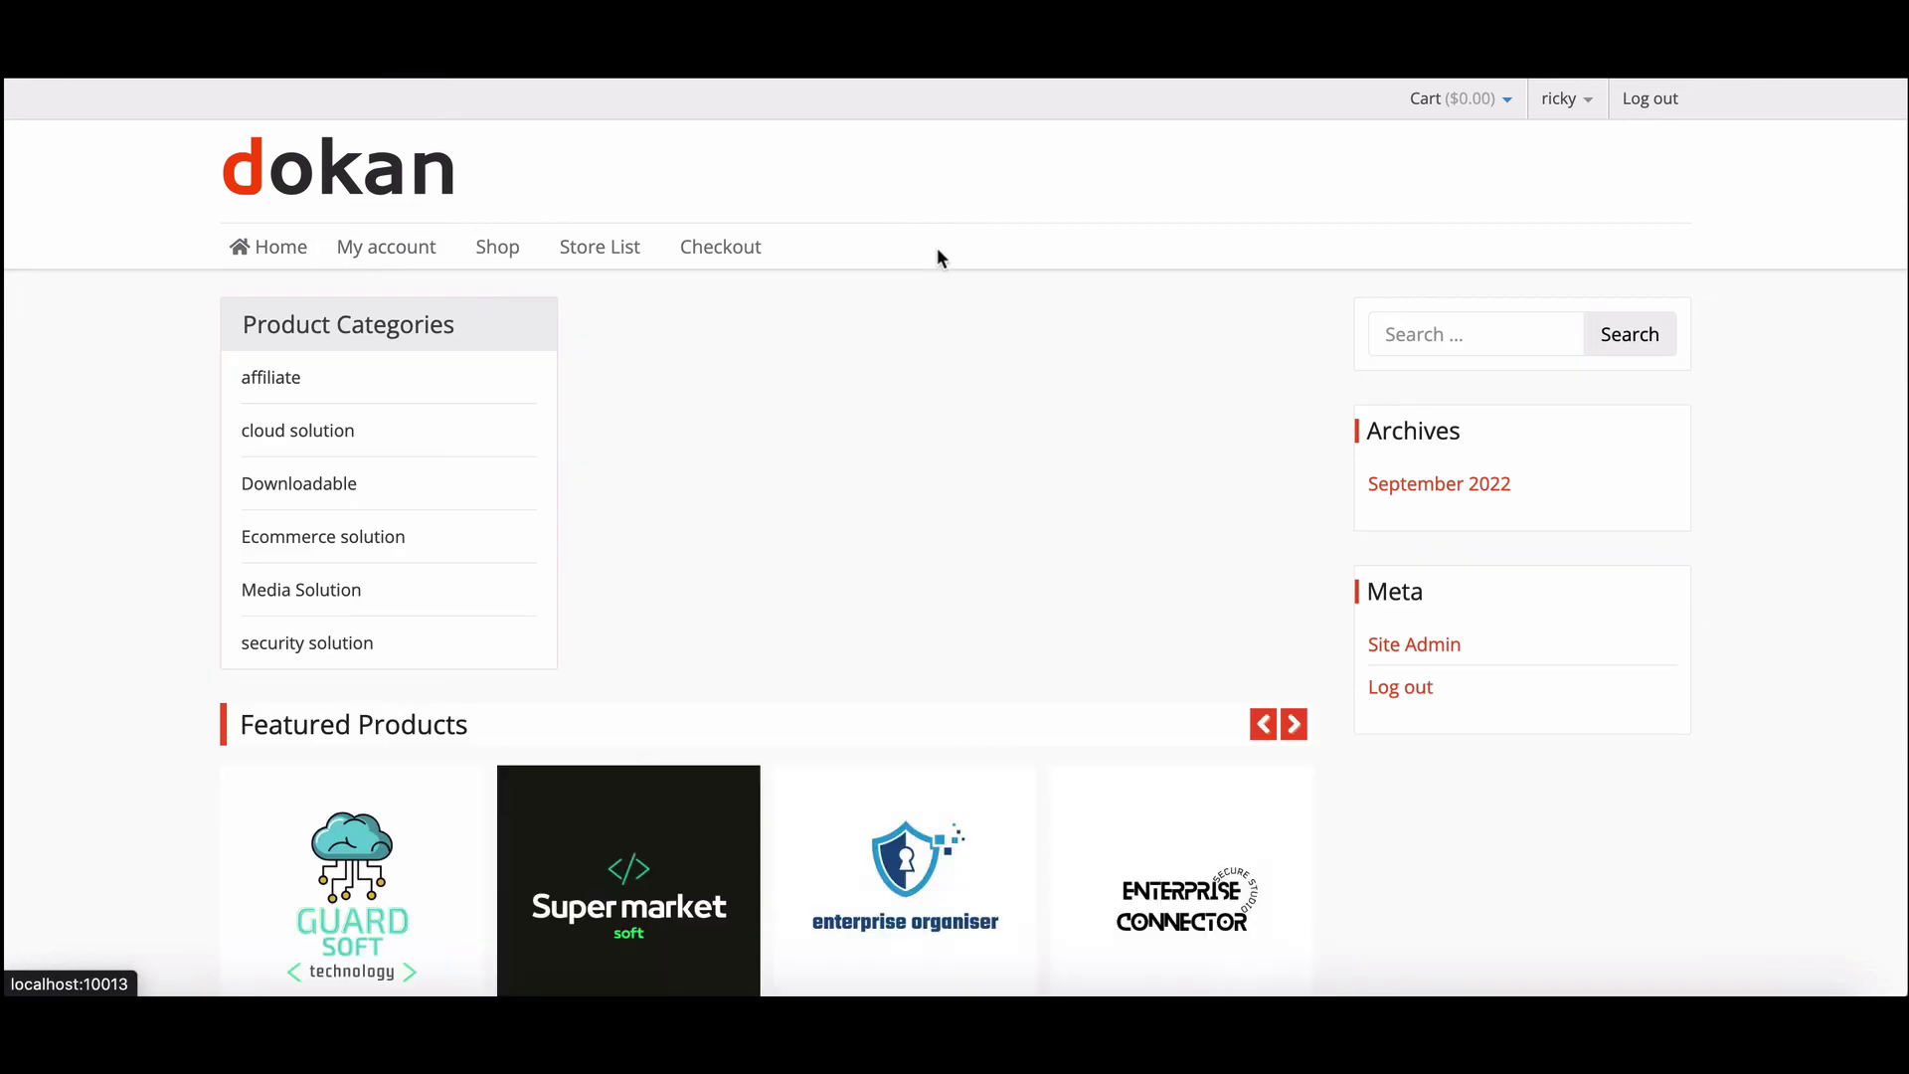
{"action": "scroll", "coordinate": [708, 482], "scroll_direction": "down", "scroll_amount": 2}
{"action": "scroll", "coordinate": [707, 482], "scroll_direction": "down", "scroll_amount": 1}
{"action": "scroll", "coordinate": [709, 478], "scroll_direction": "down", "scroll_amount": 2}
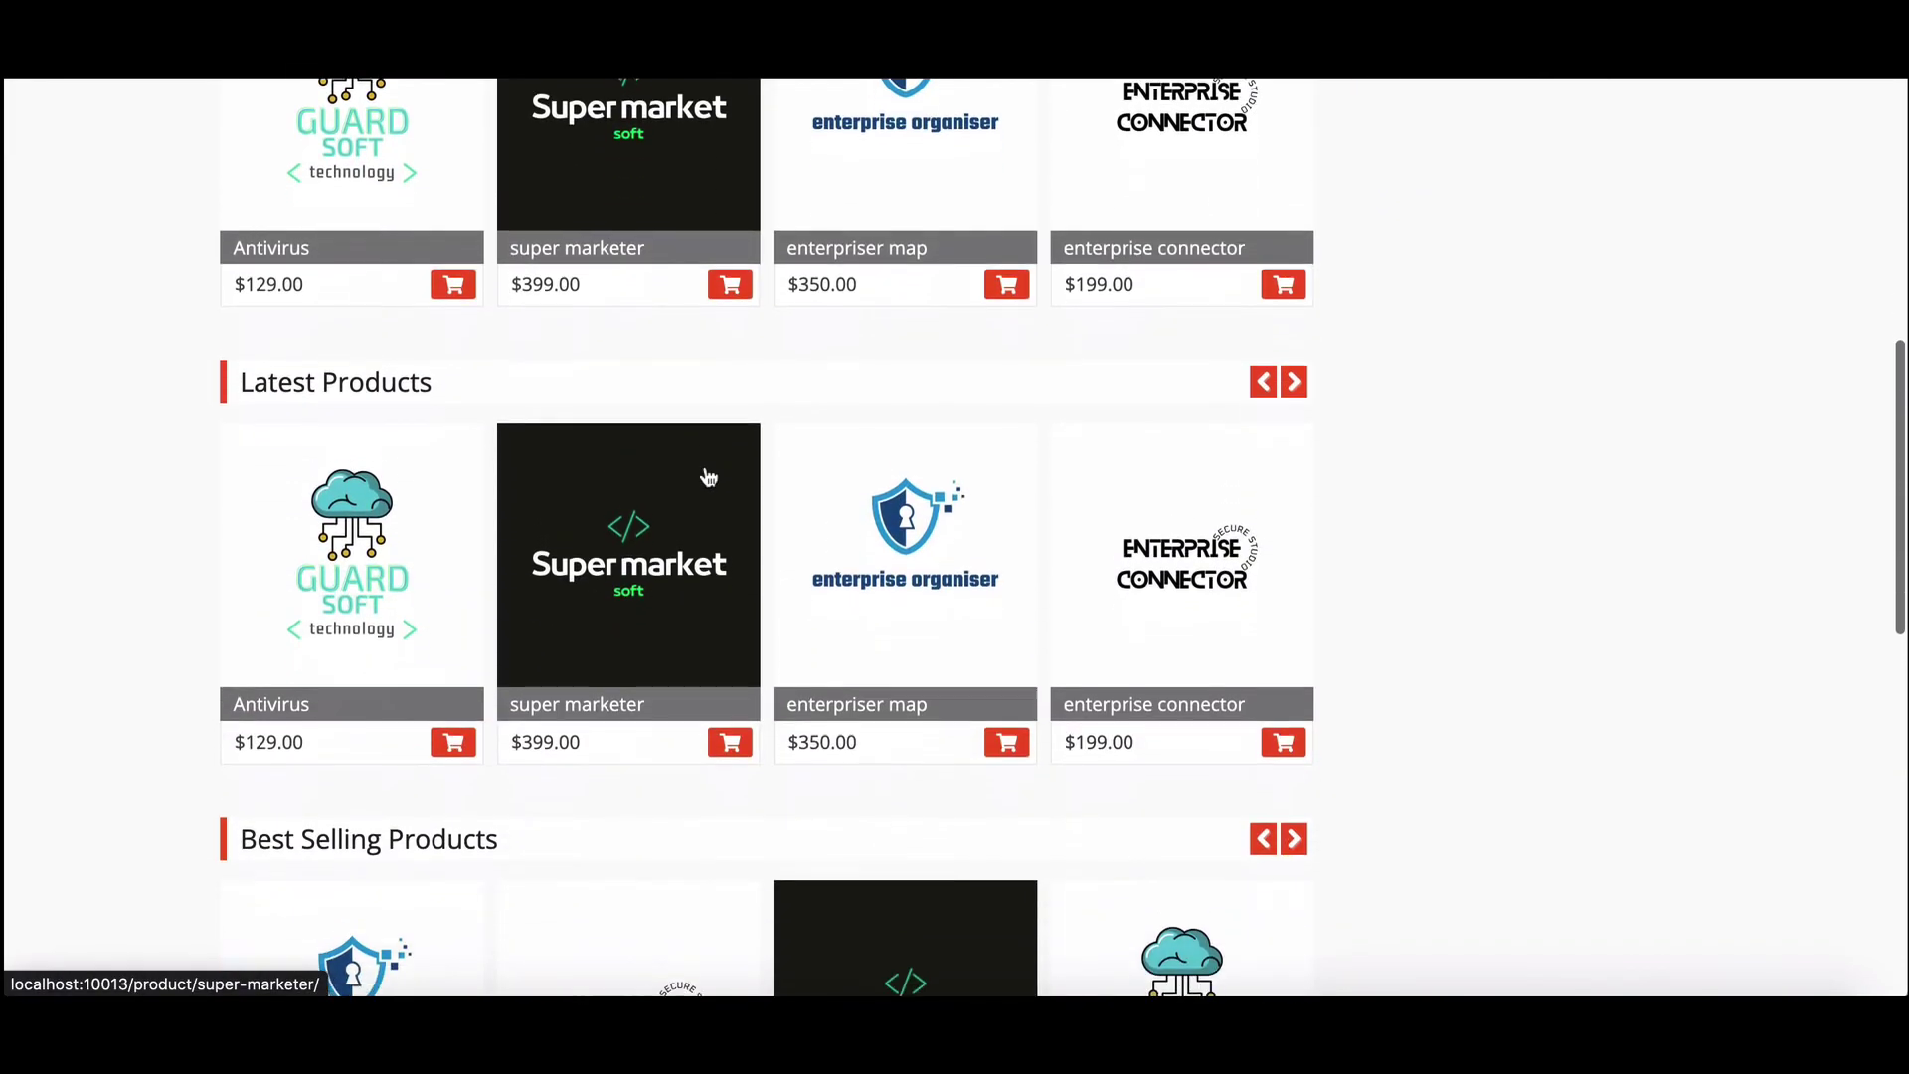
{"action": "scroll", "coordinate": [709, 477], "scroll_direction": "down", "scroll_amount": 3}
{"action": "scroll", "coordinate": [709, 477], "scroll_direction": "down", "scroll_amount": 2}
{"action": "scroll", "coordinate": [709, 477], "scroll_direction": "down", "scroll_amount": 3}
{"action": "scroll", "coordinate": [709, 477], "scroll_direction": "up", "scroll_amount": 2}
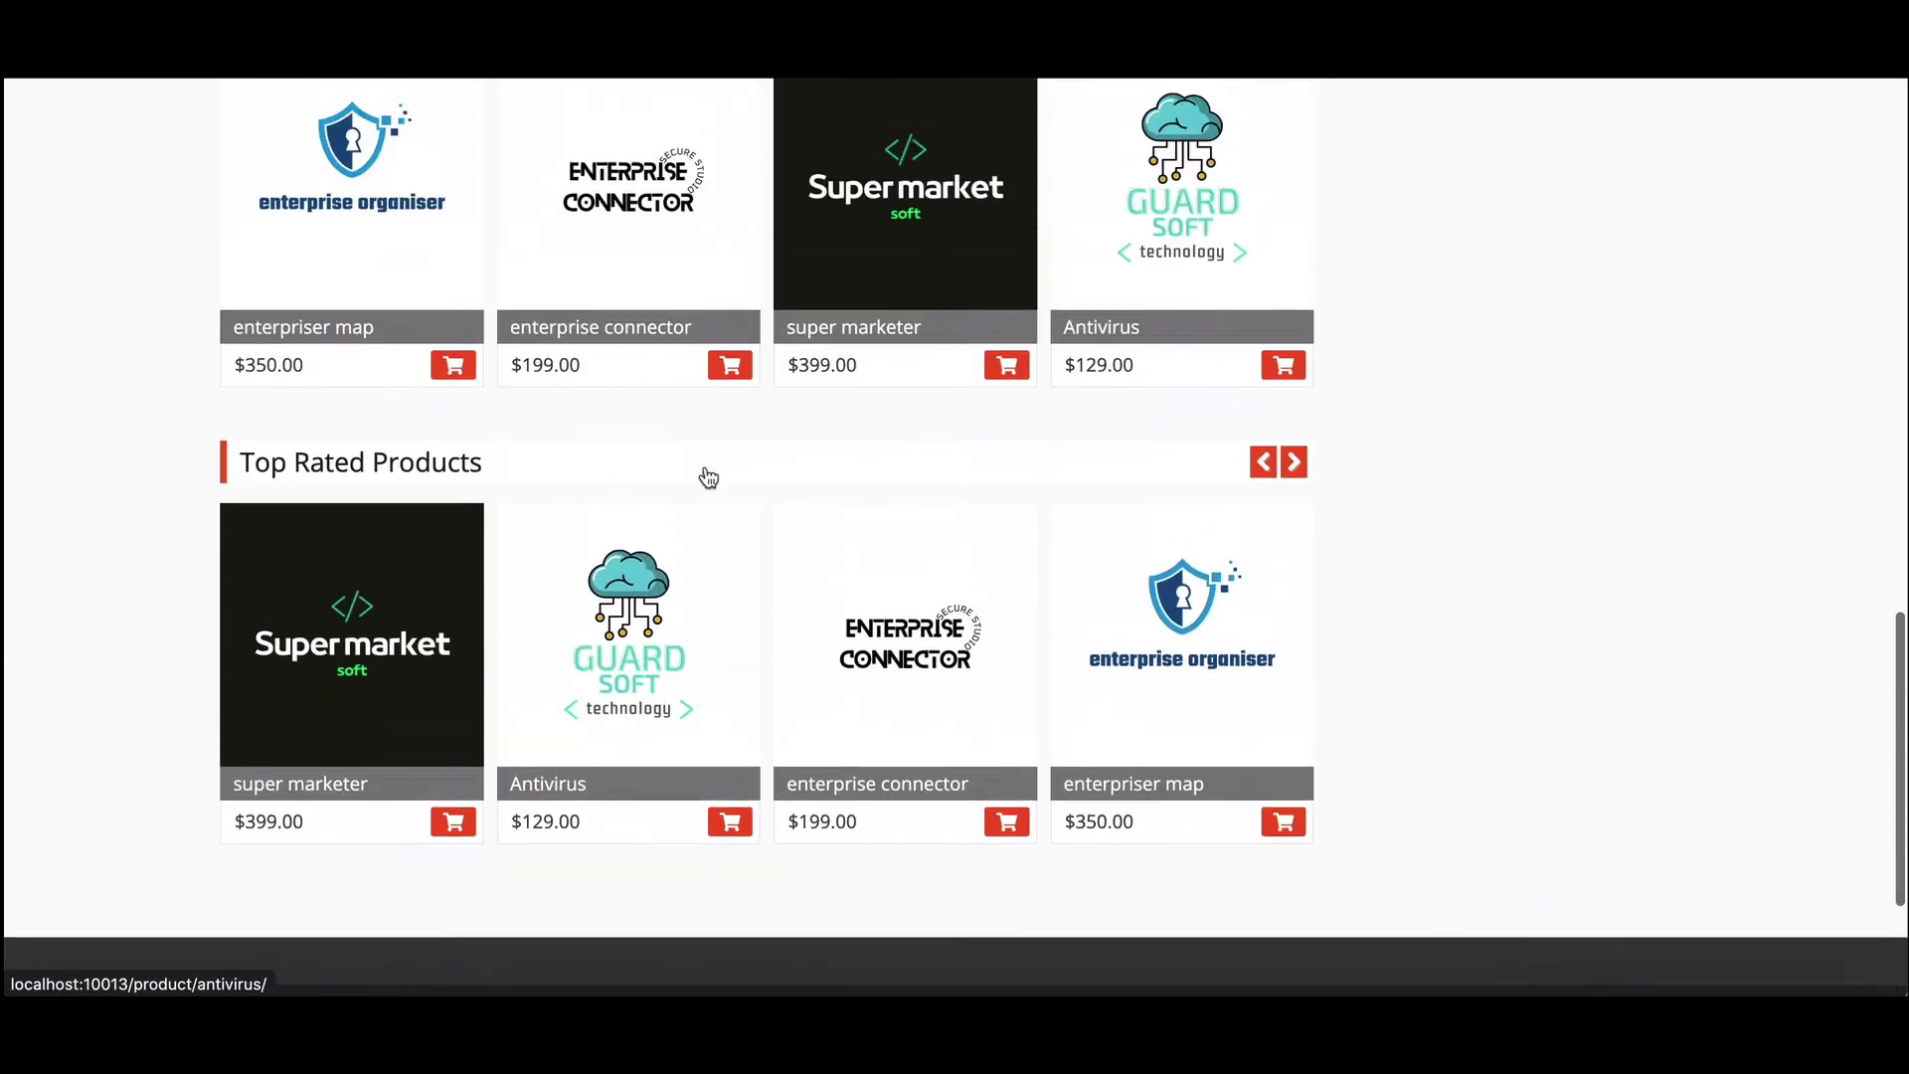
{"action": "scroll", "coordinate": [709, 477], "scroll_direction": "up", "scroll_amount": 2}
{"action": "scroll", "coordinate": [705, 477], "scroll_direction": "up", "scroll_amount": 1}
{"action": "scroll", "coordinate": [702, 477], "scroll_direction": "up", "scroll_amount": 5}
{"action": "scroll", "coordinate": [703, 478], "scroll_direction": "up", "scroll_amount": 2}
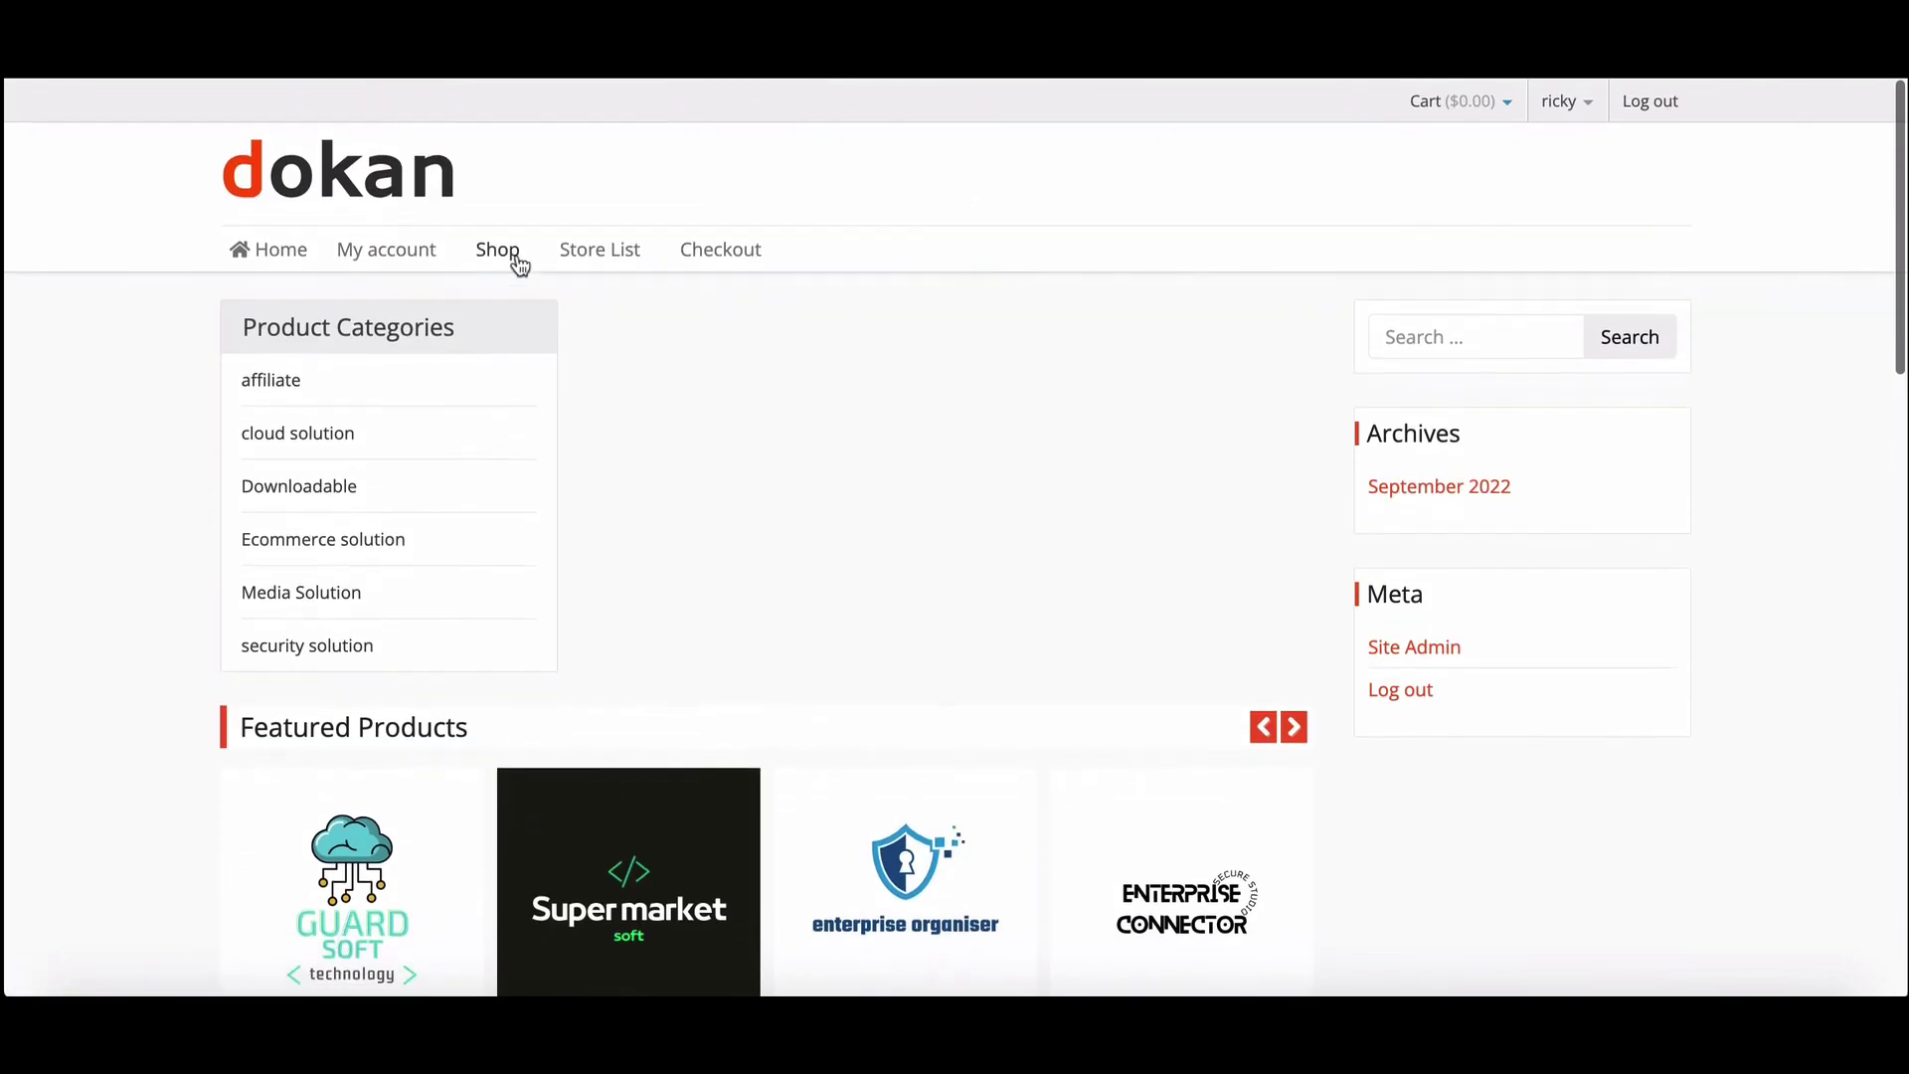
{"action": "left_click", "coordinate": [504, 249]}
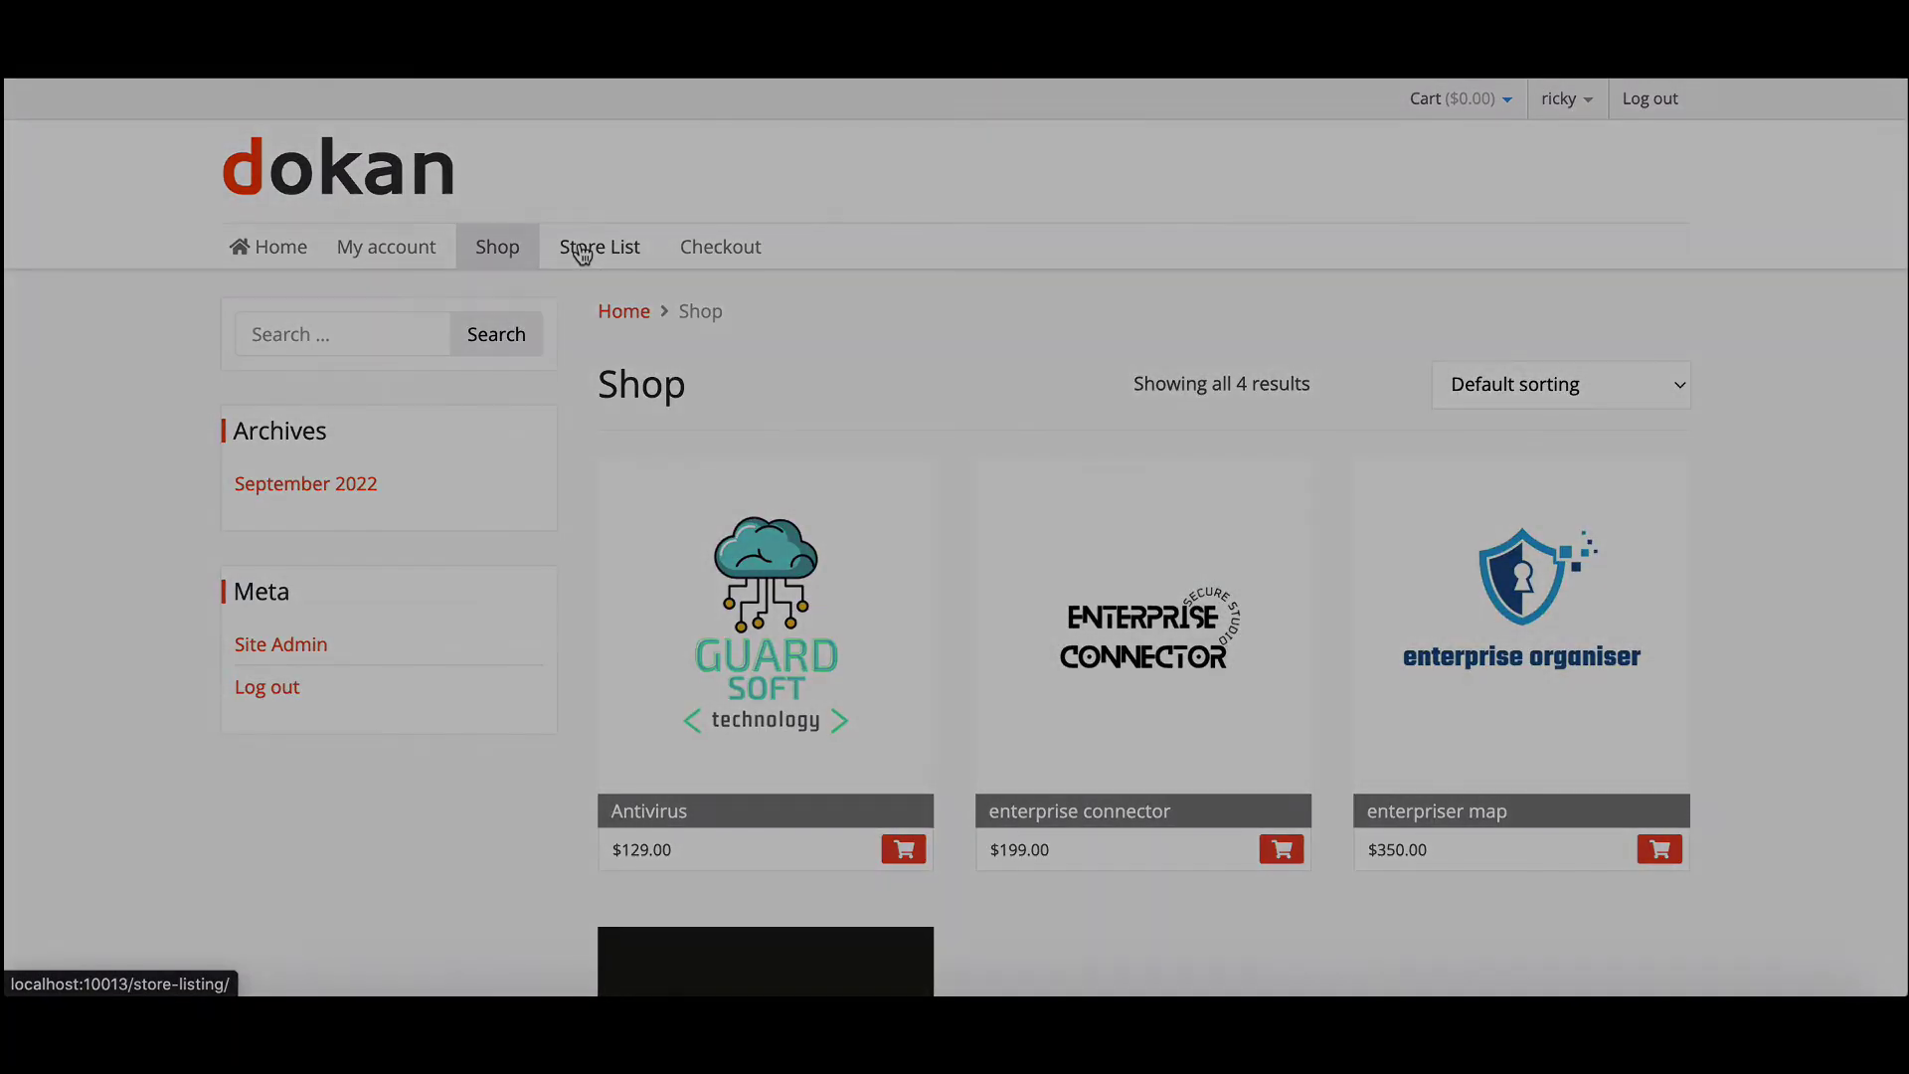